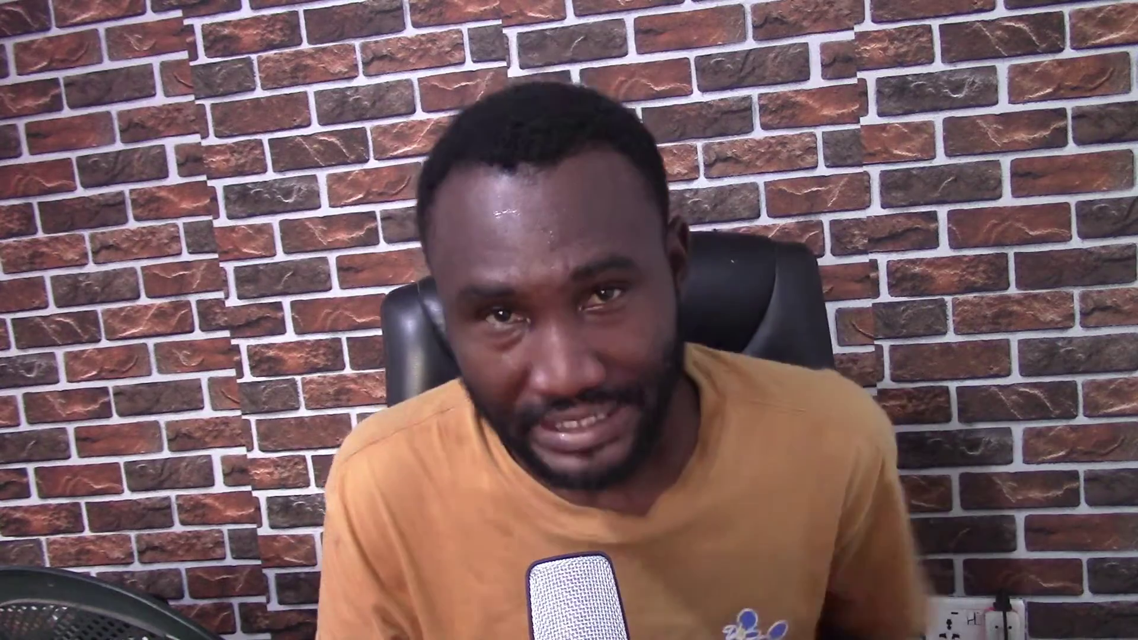
Open folder 1 and launch the church flyer template 1.psd in Photoshop
click(198, 145)
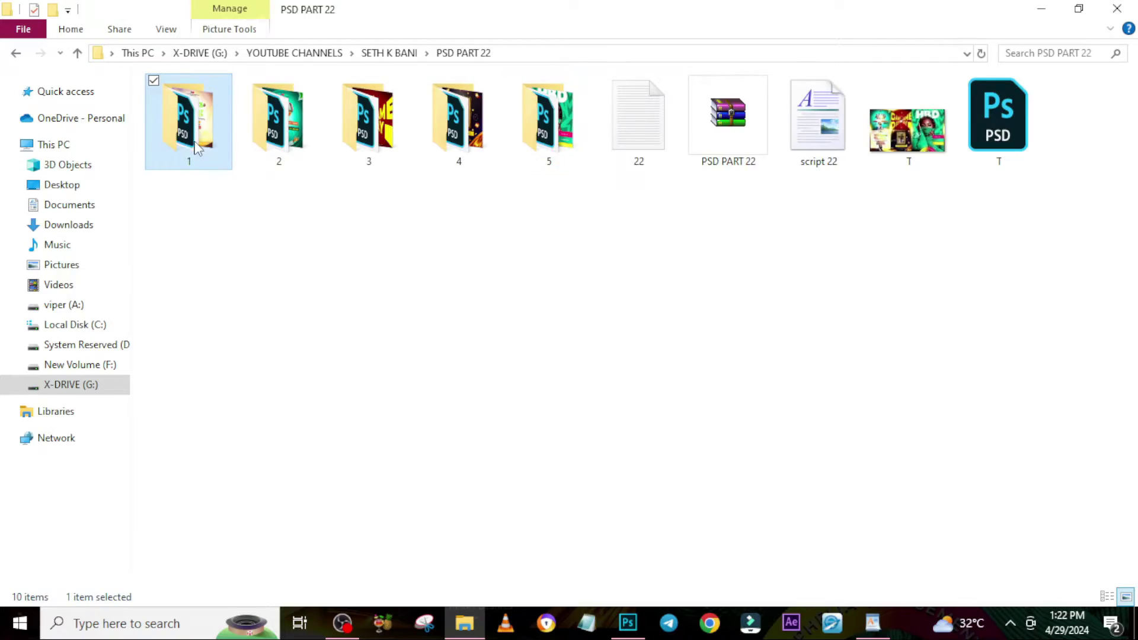
double_click(190, 139)
click(290, 122)
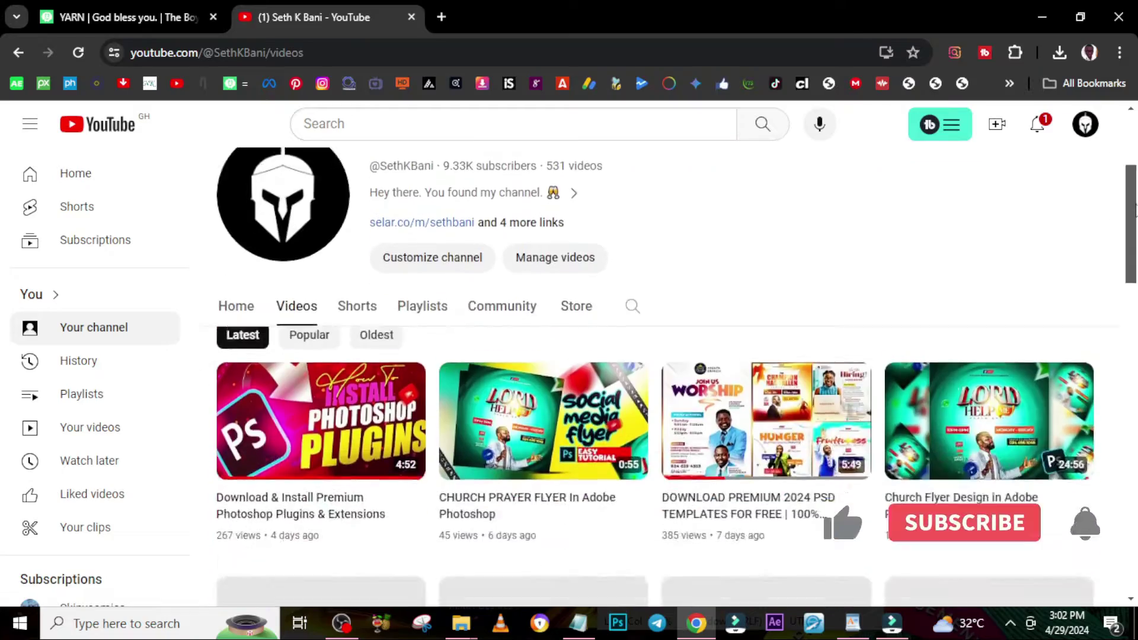
scroll(1135, 240, down, 3)
scroll(1136, 241, down, 3)
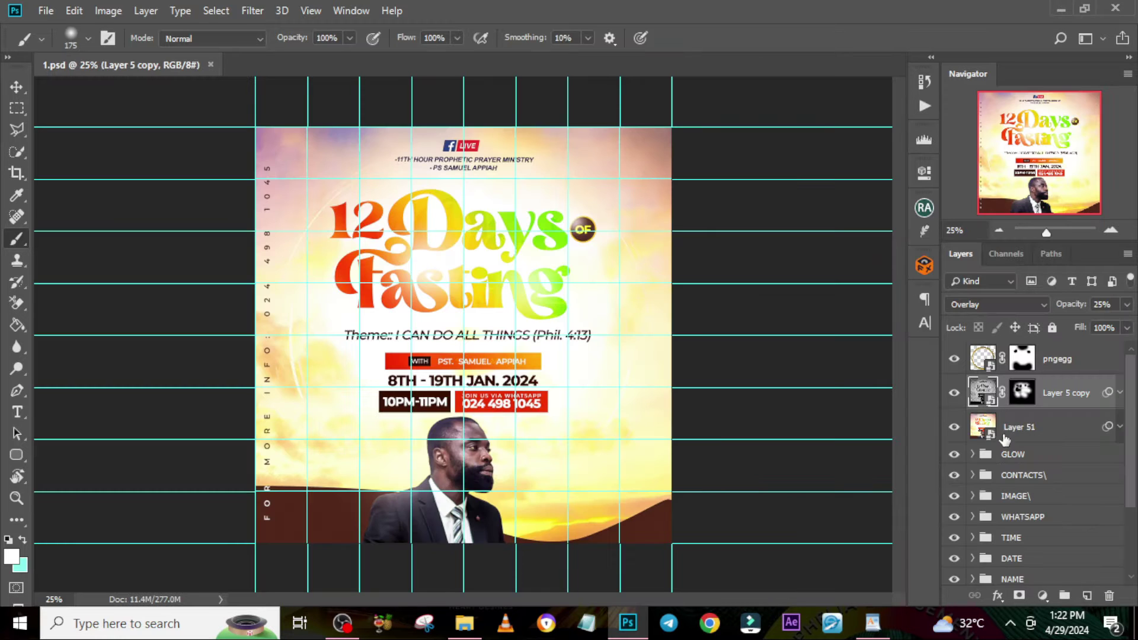
Hide Layer 51 and Layer 5 copy, then switch a group's visibility off and back on
click(978, 426)
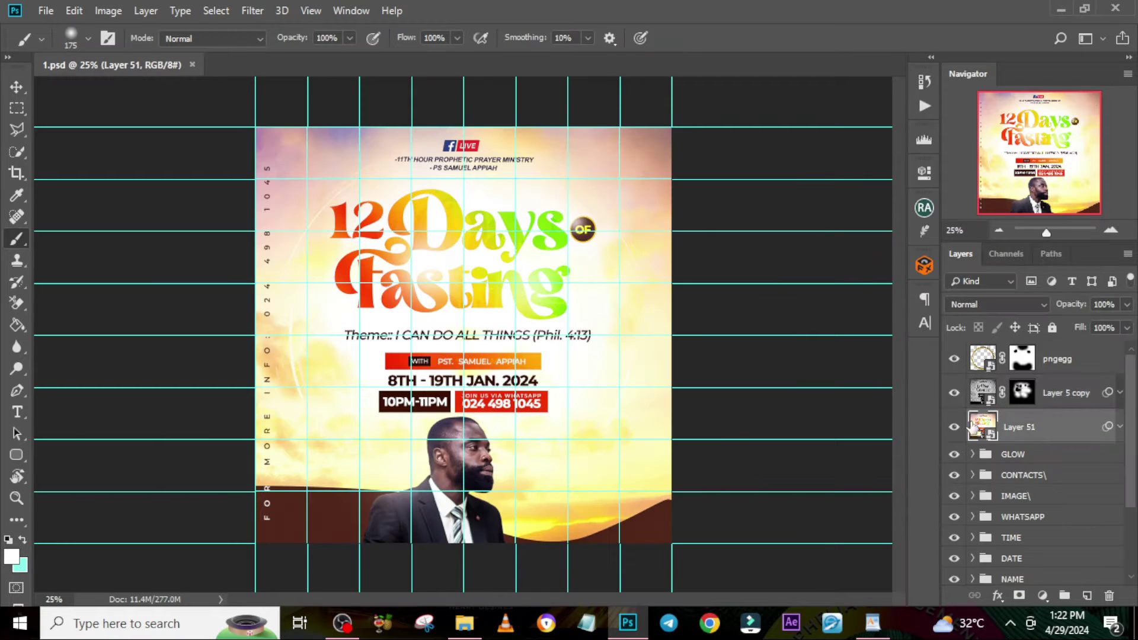
drag(957, 419, 954, 403)
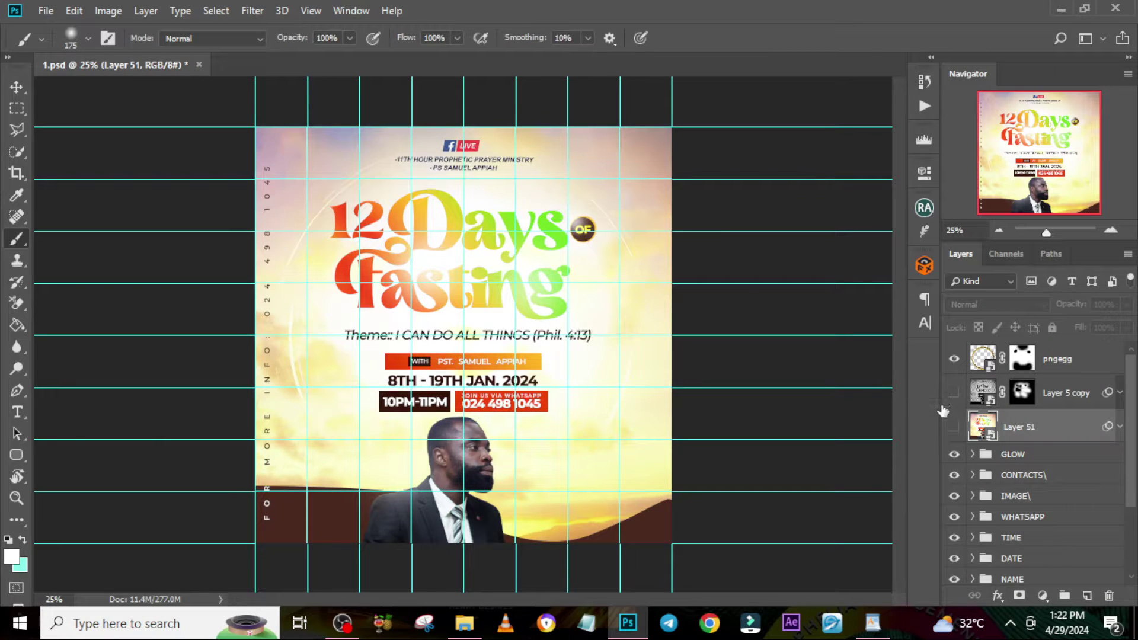
scroll(963, 371, down, 3)
click(954, 520)
click(954, 520)
Hide and restore the THEME and BG groups, hide the TIME group, and expand DATE
click(954, 541)
click(954, 520)
click(954, 520)
click(954, 540)
click(954, 479)
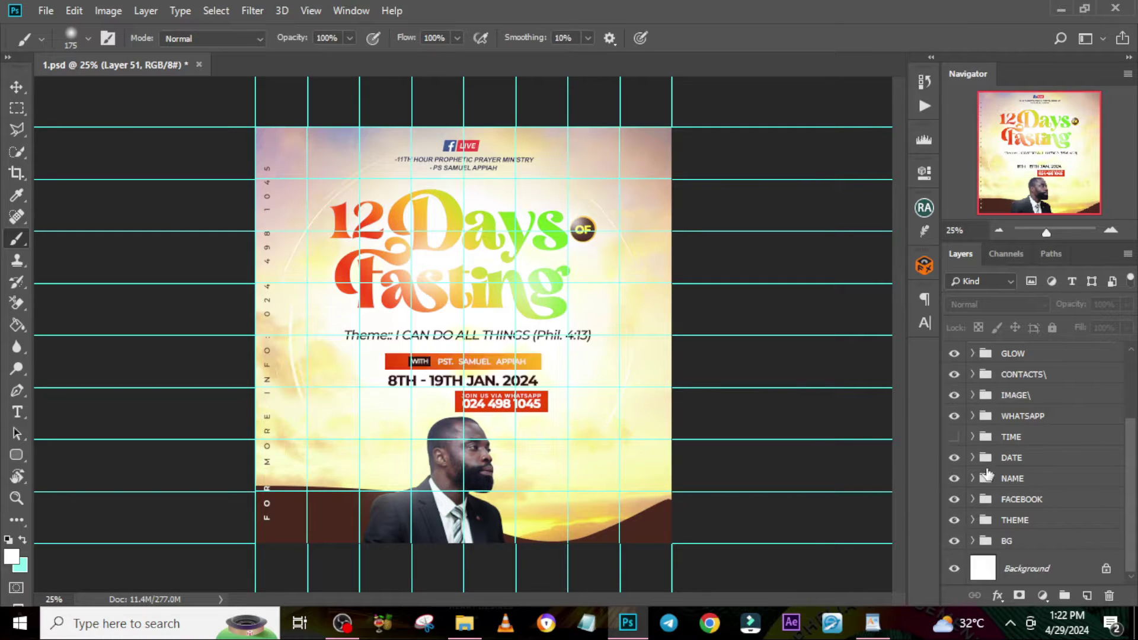
click(973, 457)
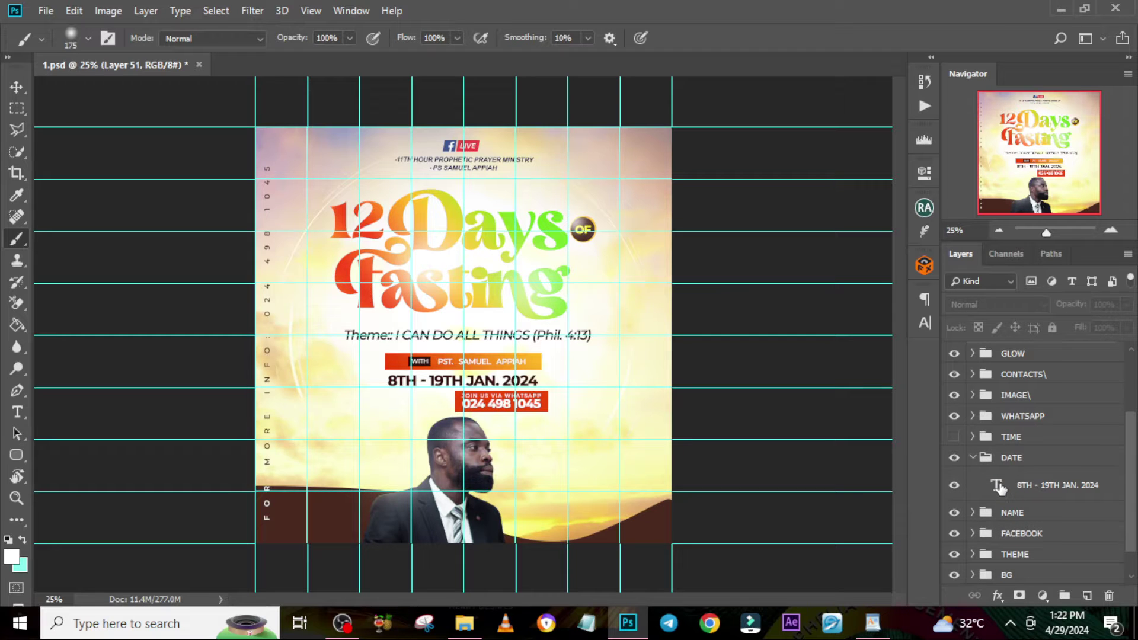
Edit the date text by deleting '8TH - 19TH', then undo and commit the text
double_click(999, 488)
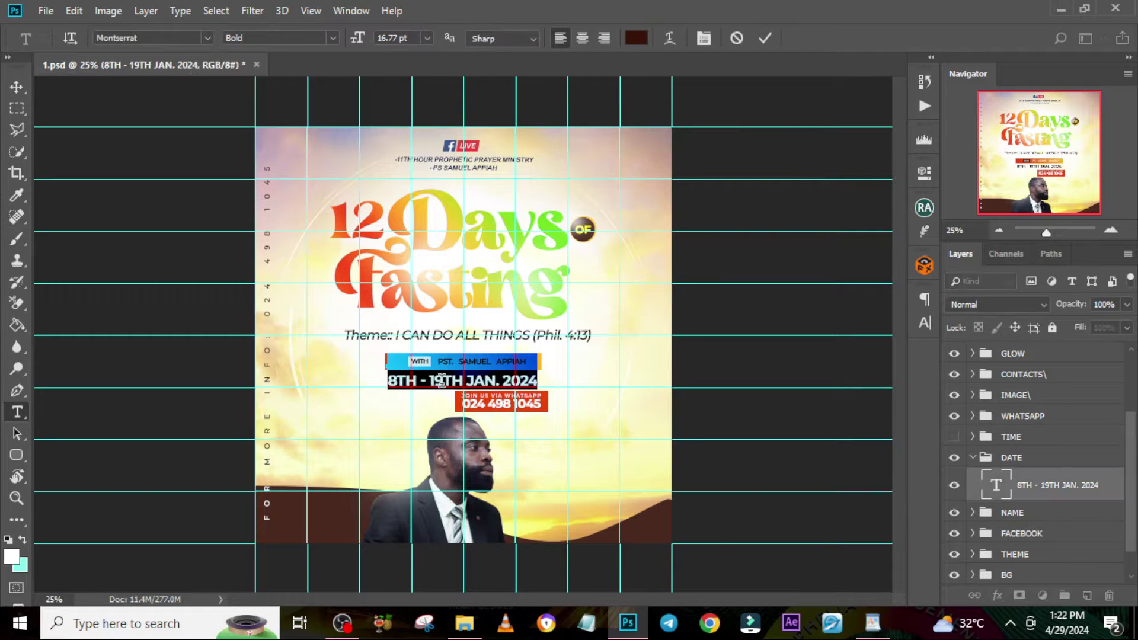
drag(467, 380, 362, 378)
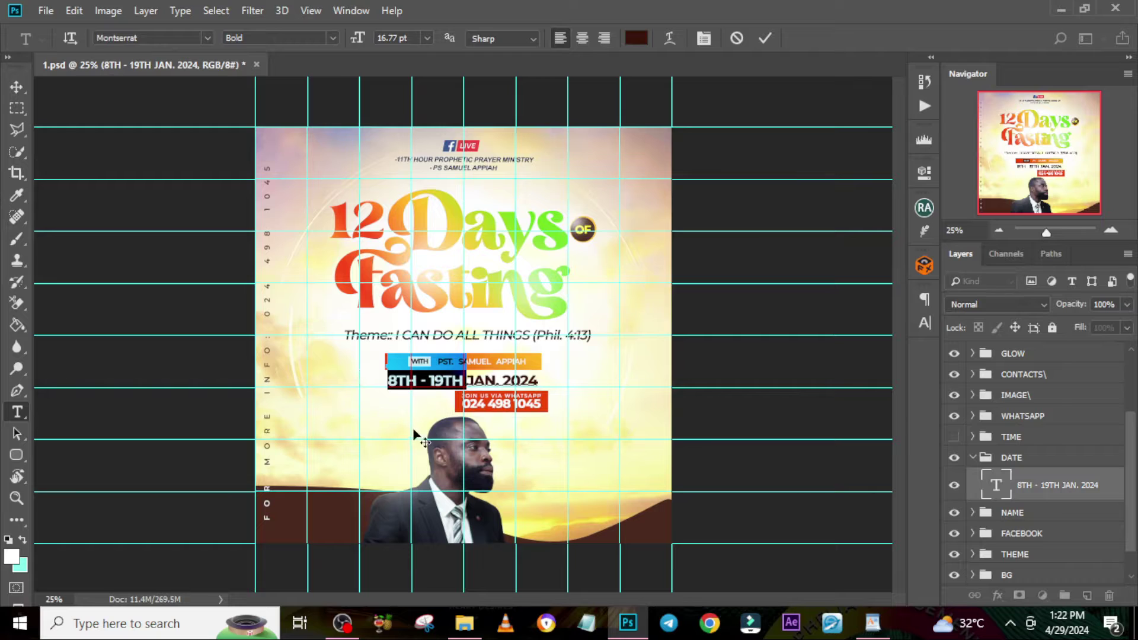
key(BackSpace)
key(ctrl+z)
key(Escape)
key(b)
Collapse DATE, show TIME again, and stamp the visible flyer as Layer 52 above GLOW
click(973, 458)
click(954, 437)
scroll(996, 456, up, 3)
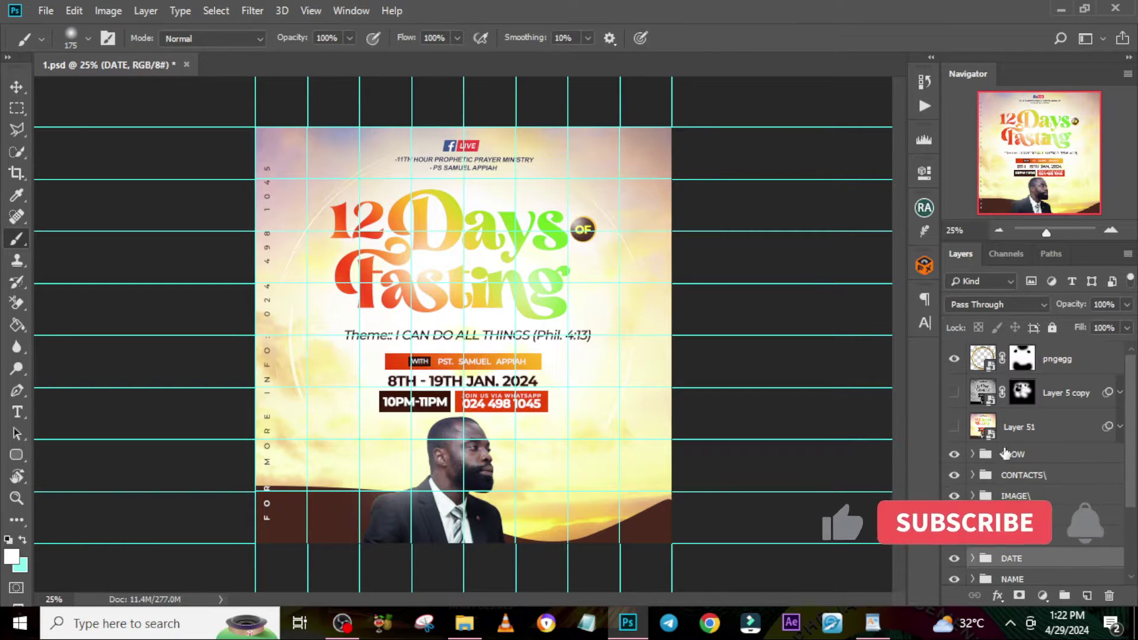
click(1010, 454)
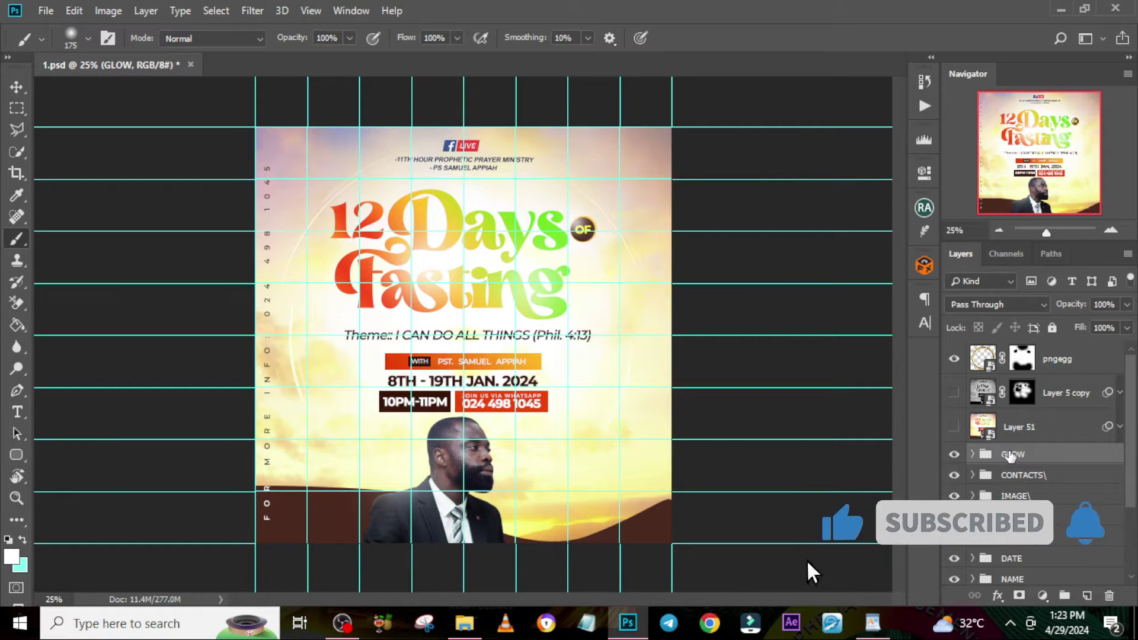
key(ctrl+shift+alt+e)
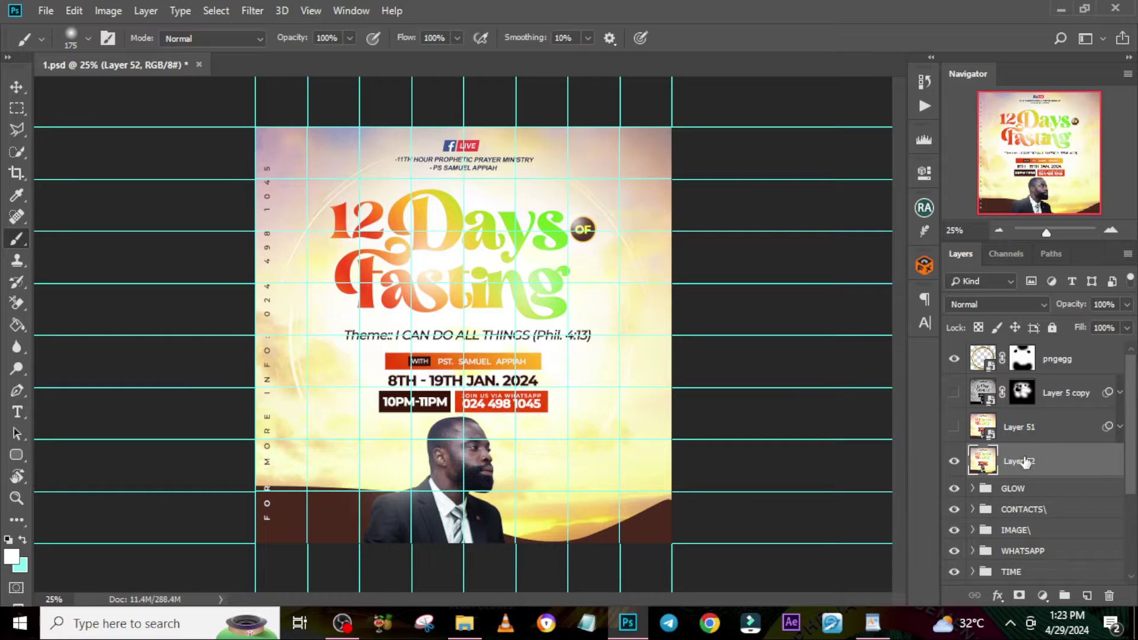
Add a stamped Layer 9 inside the Layer 51 smart object and save it back
double_click(981, 428)
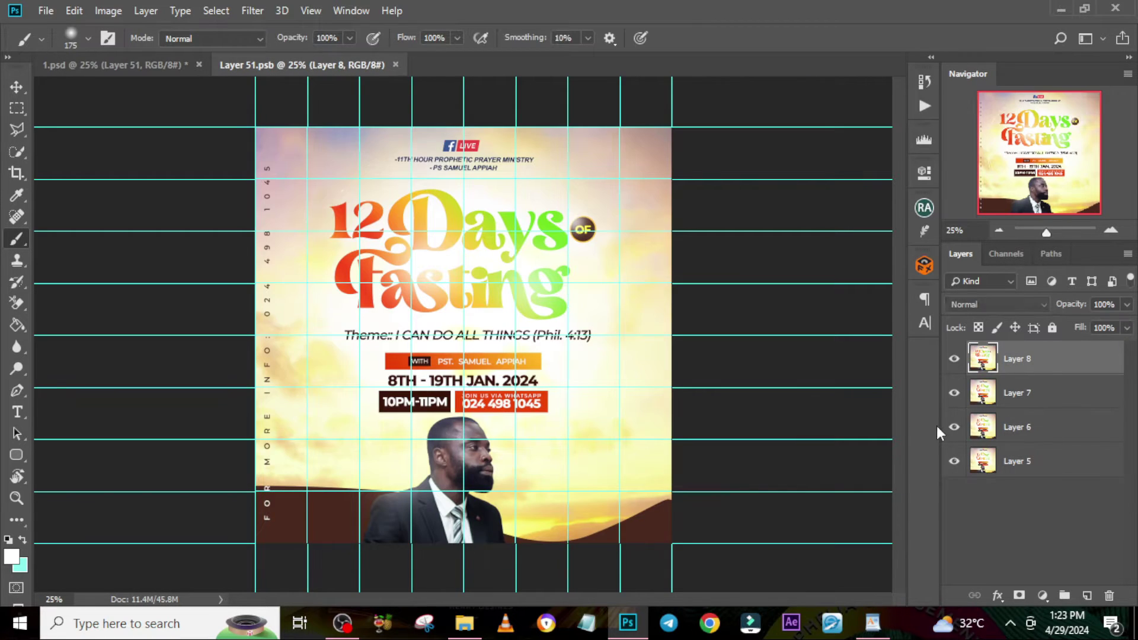
key(ctrl+shift+alt+e)
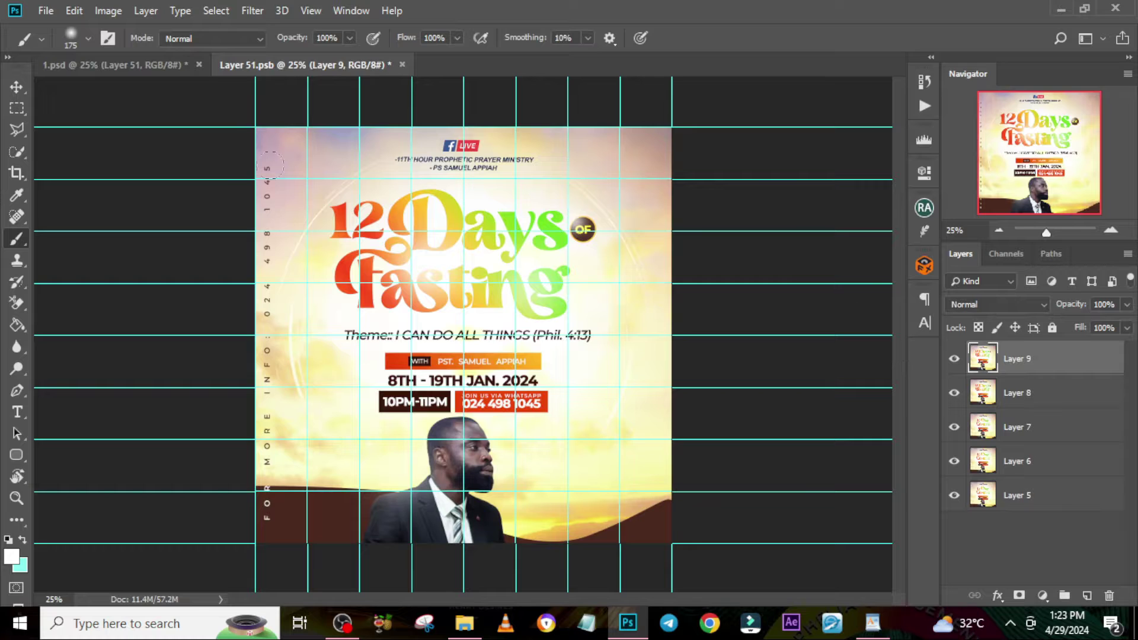
click(401, 65)
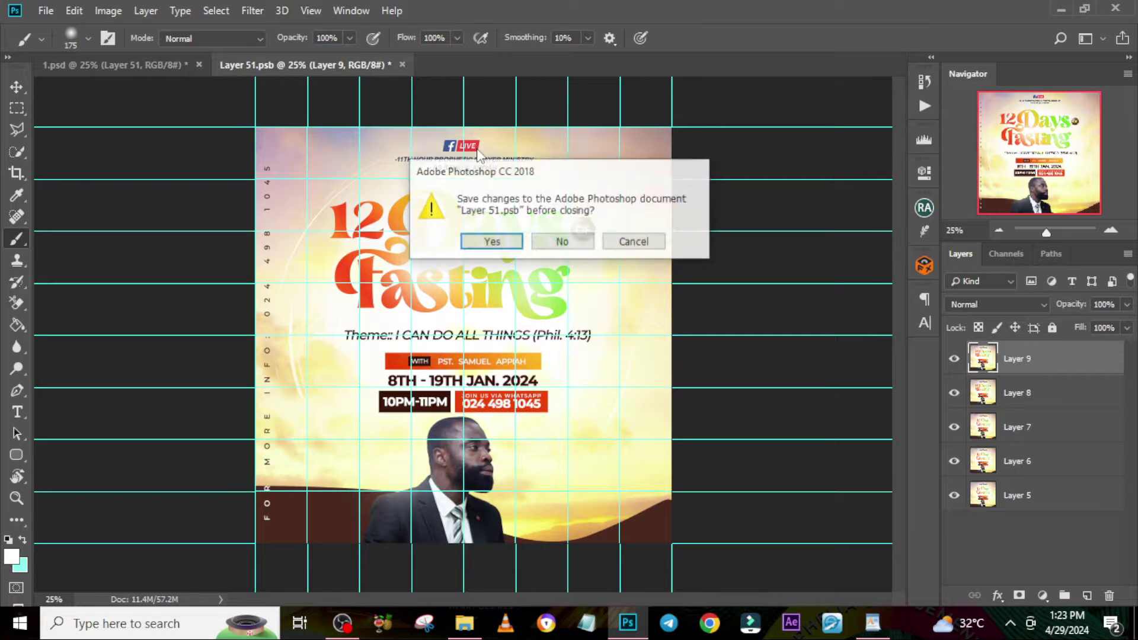
key(Return)
Delete Layer 52 and make Layer 51 visible again
click(1013, 462)
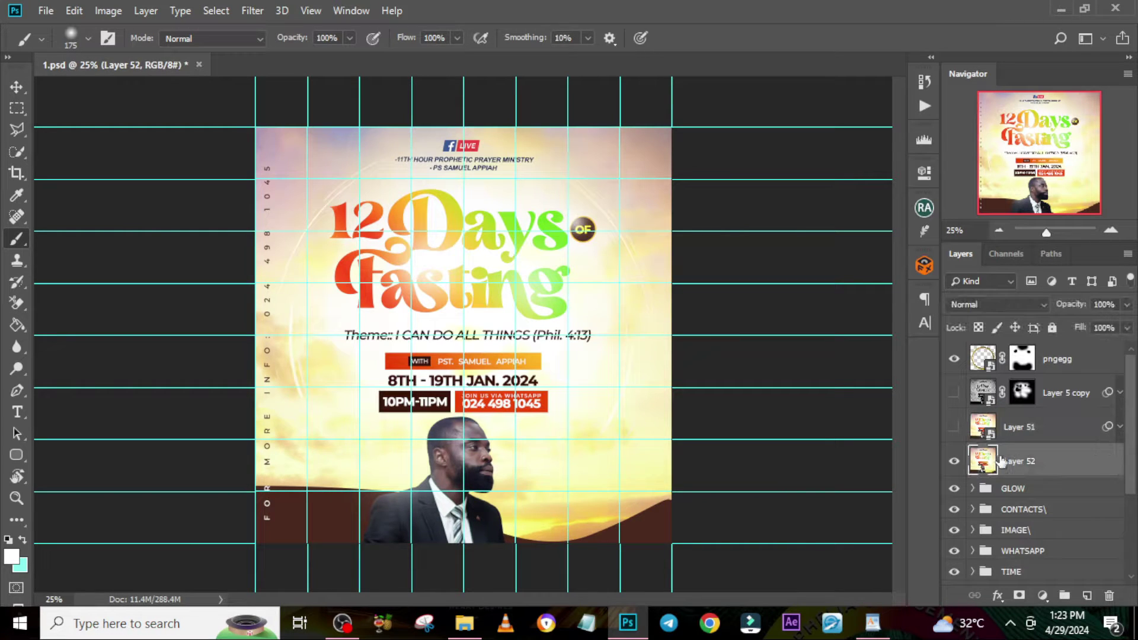
key(Delete)
click(1029, 435)
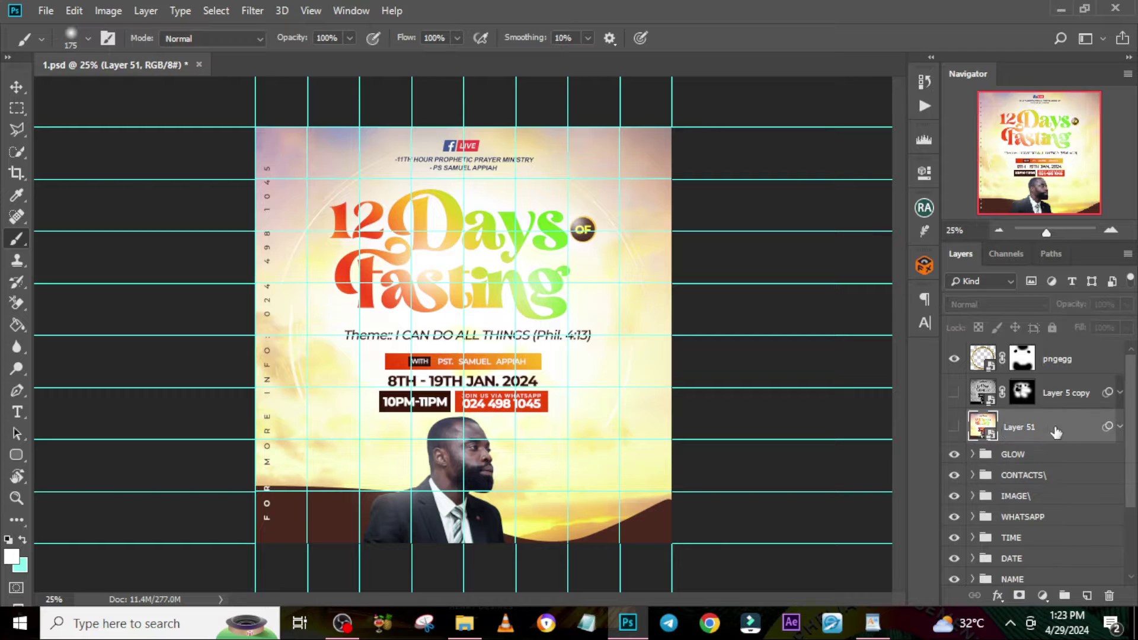
click(954, 428)
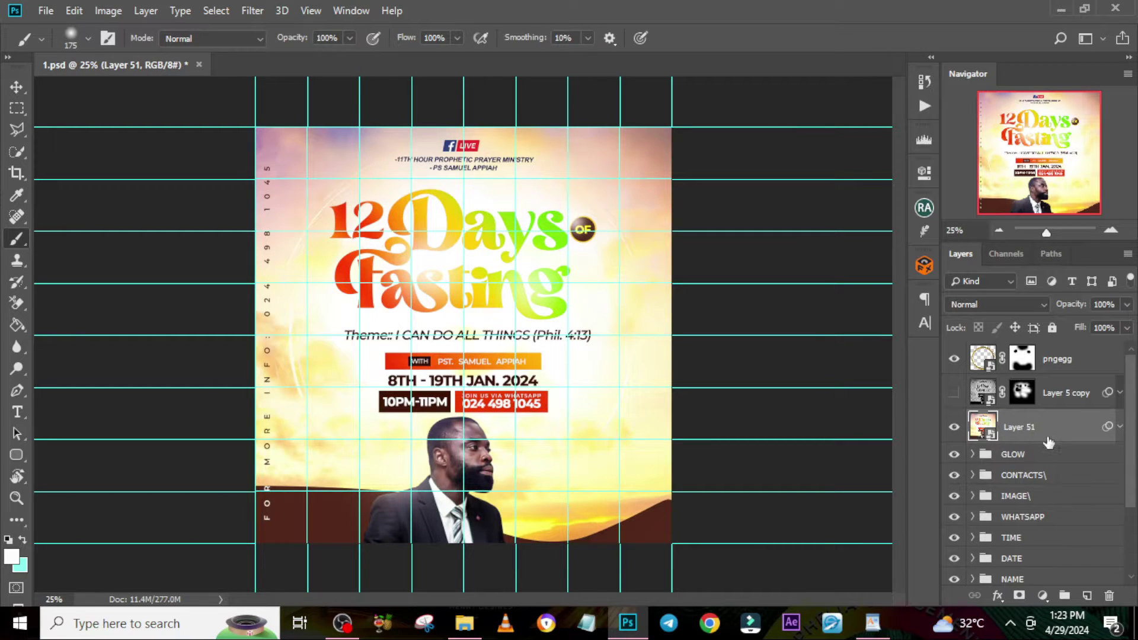
Paste the 12 Days of Fasting artwork as Layer 1 into Layer 5 copy's smart object and save it
double_click(977, 396)
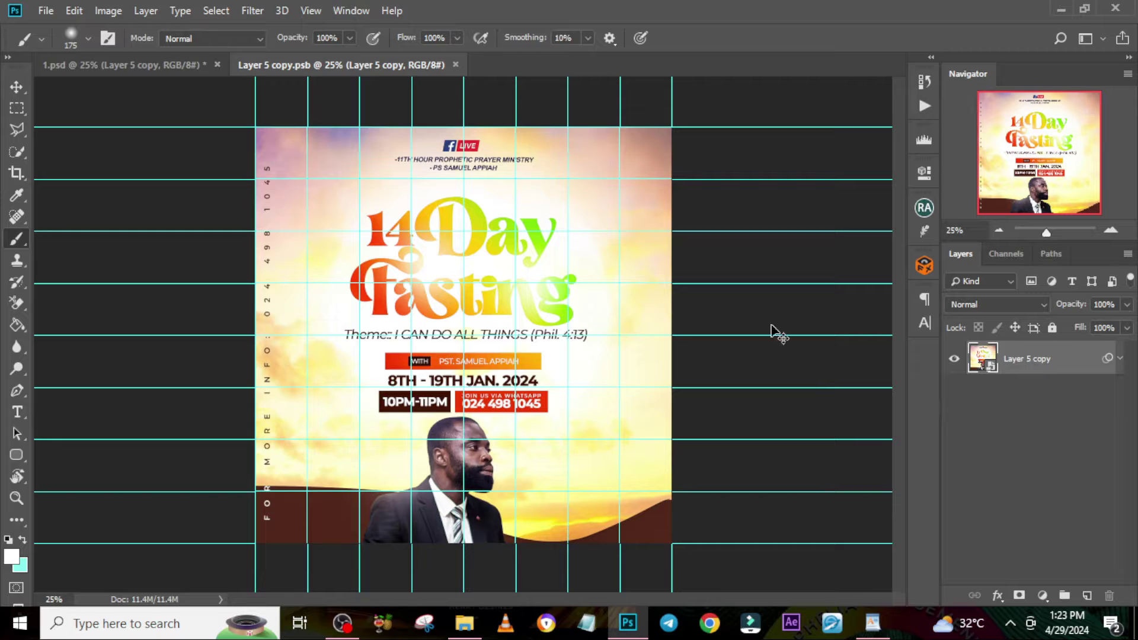
key(ctrl+v)
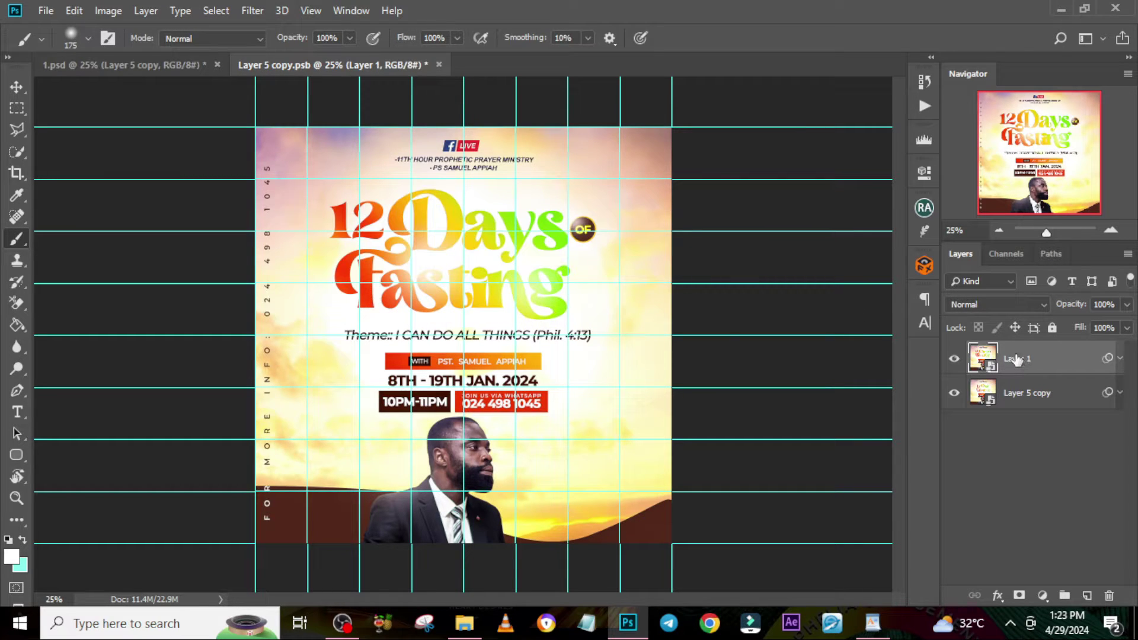
click(439, 65)
click(562, 242)
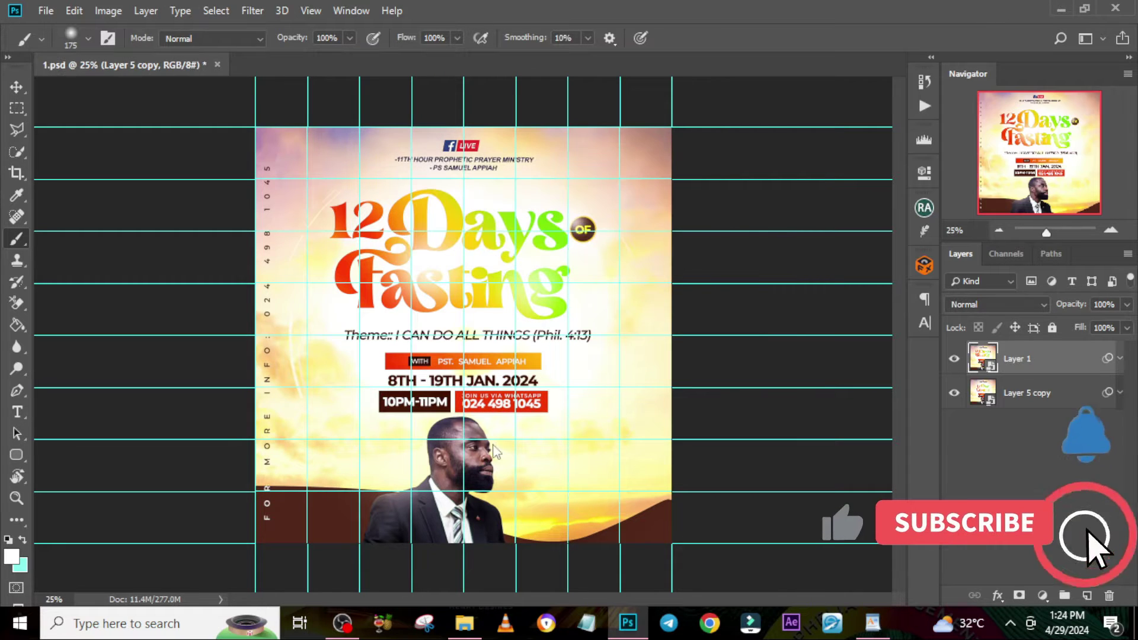
Toggle Layer 5 copy off and on, then close 1.psd without saving
click(955, 393)
click(956, 393)
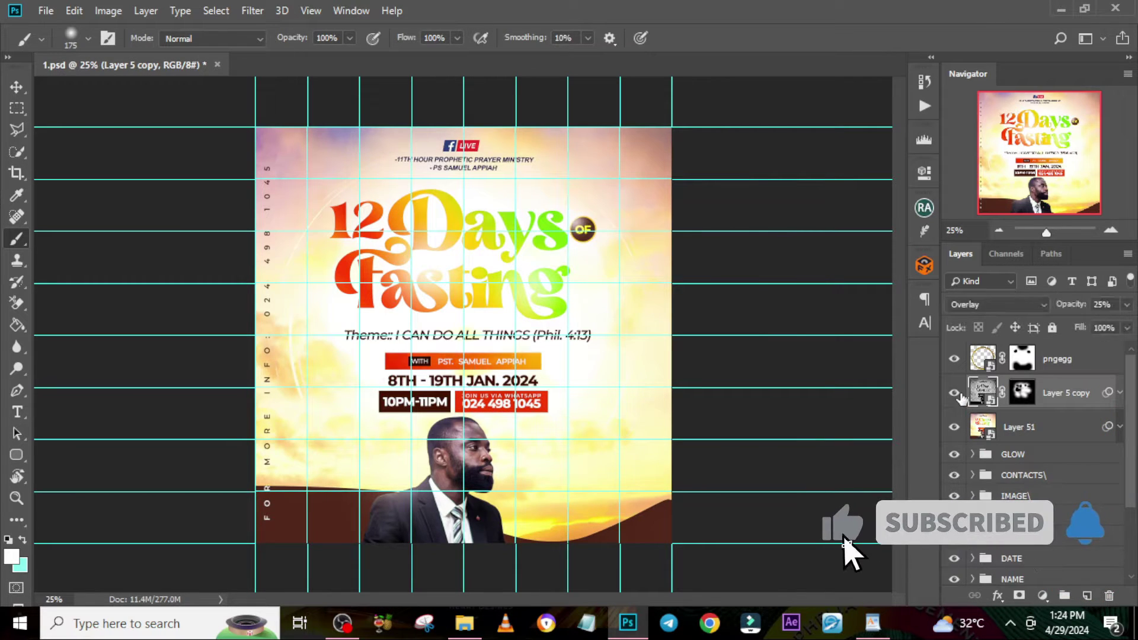
key(ctrl+w)
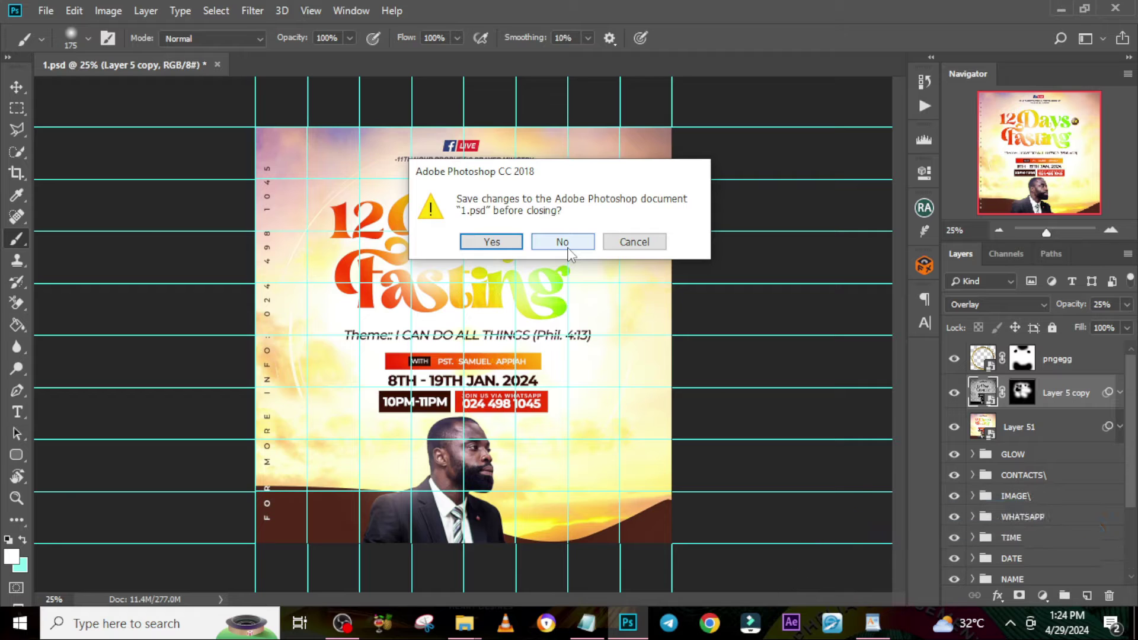
click(564, 243)
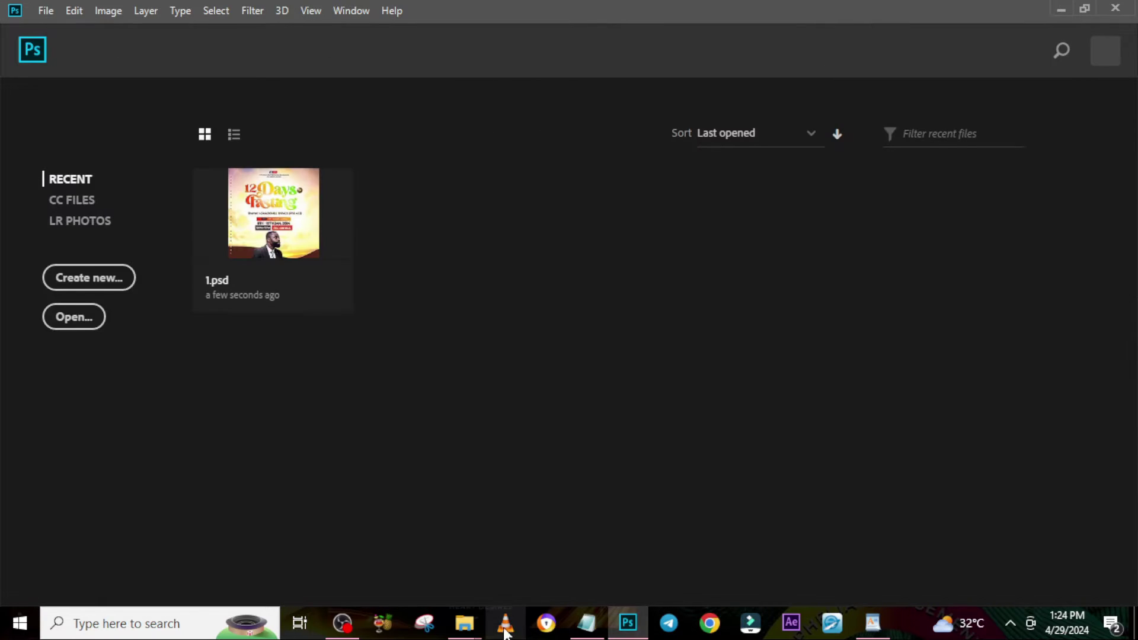
In the PSD PART 22 folder, open folder 2 and launch 33.psd in Photoshop
mouse_move(465, 623)
click(532, 549)
click(274, 136)
double_click(275, 136)
click(280, 135)
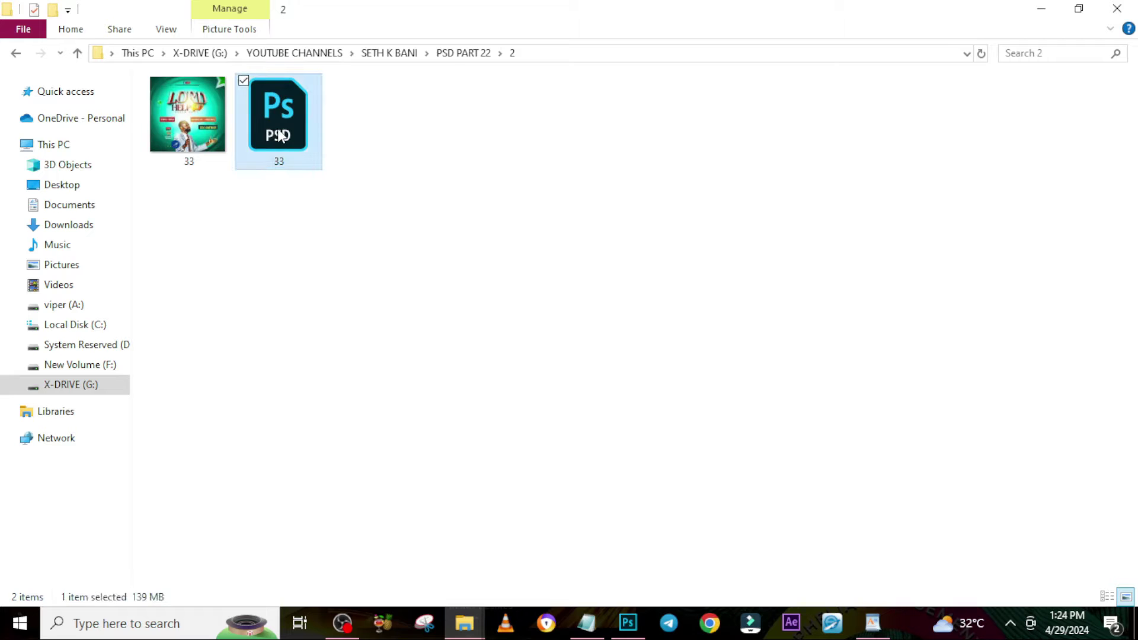
double_click(278, 133)
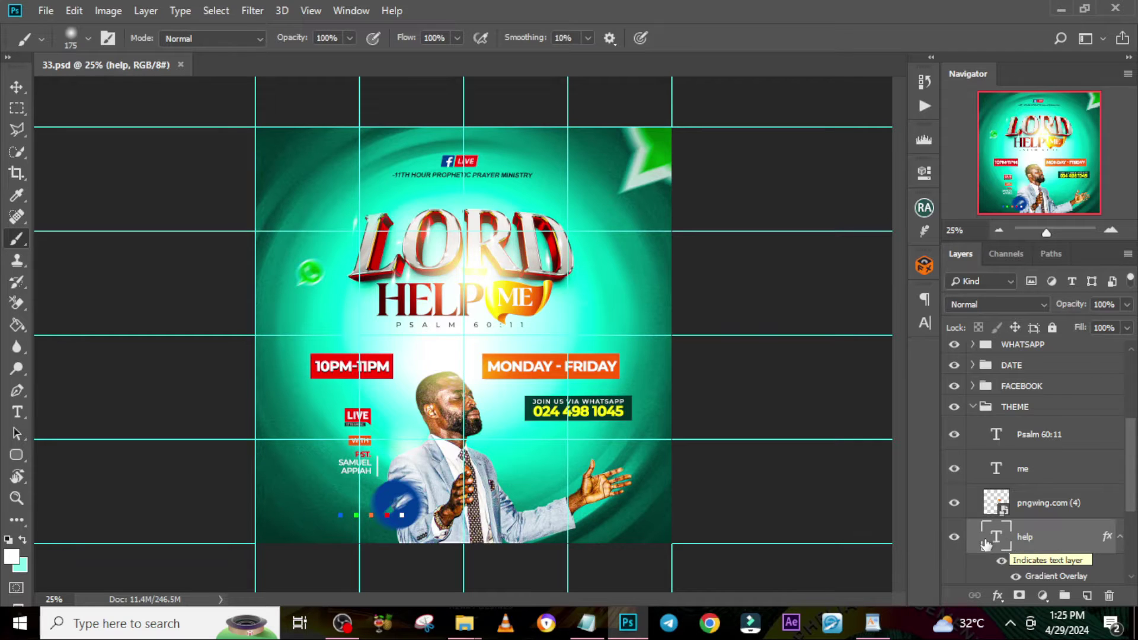
Collapse THEME, hide and restore Layer 51 on the LORD HELP ME flyer, then open 26.psd
click(974, 408)
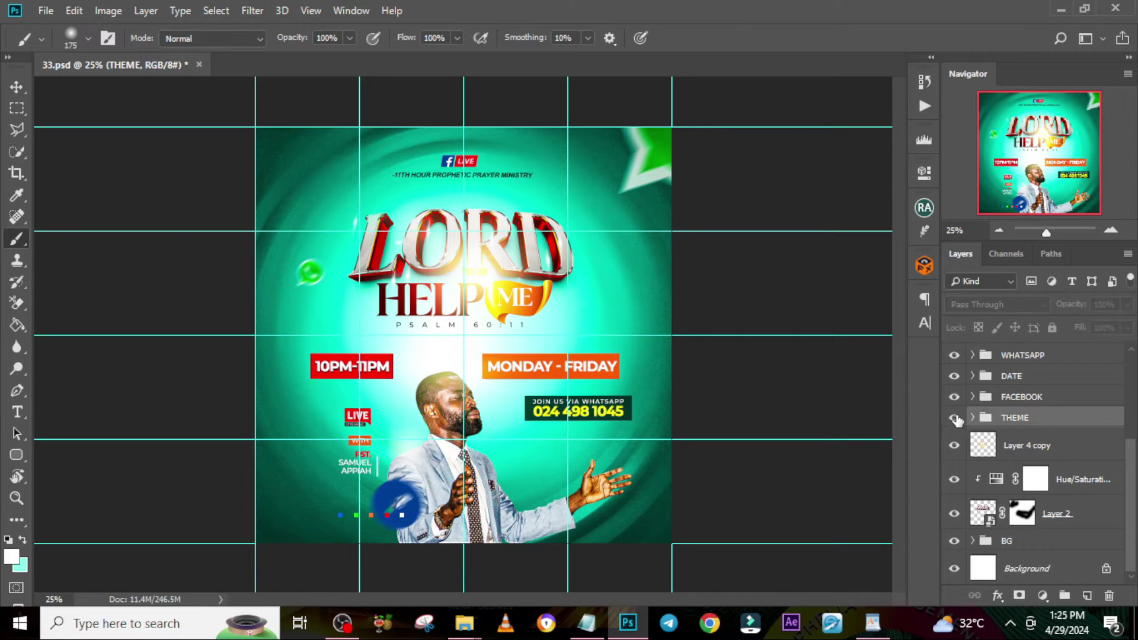
scroll(959, 420, up, 5)
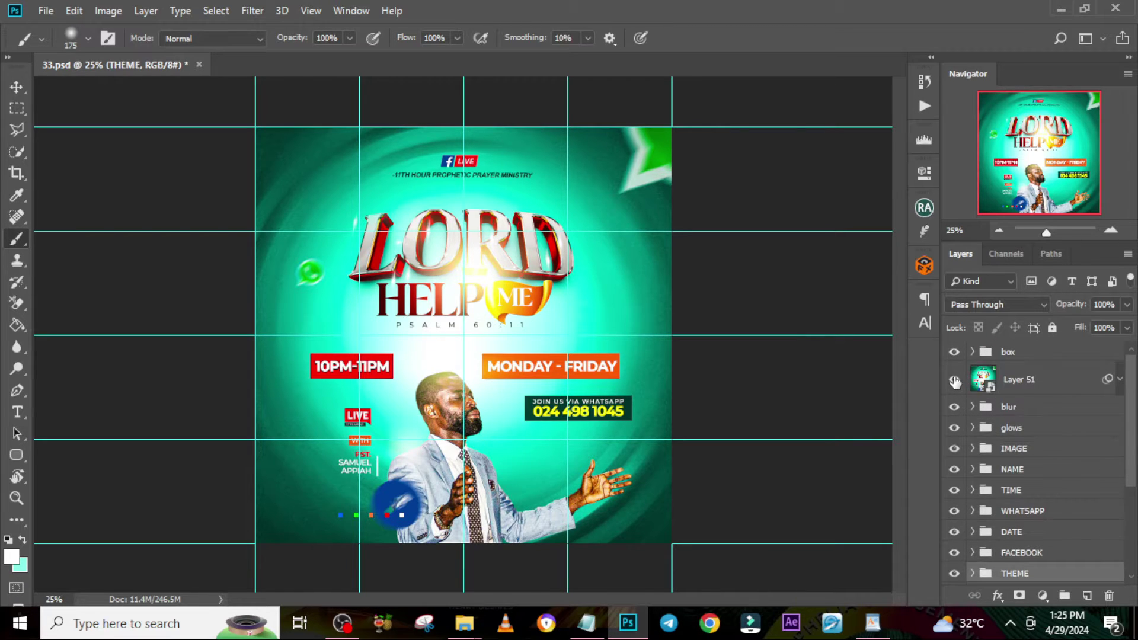
click(955, 382)
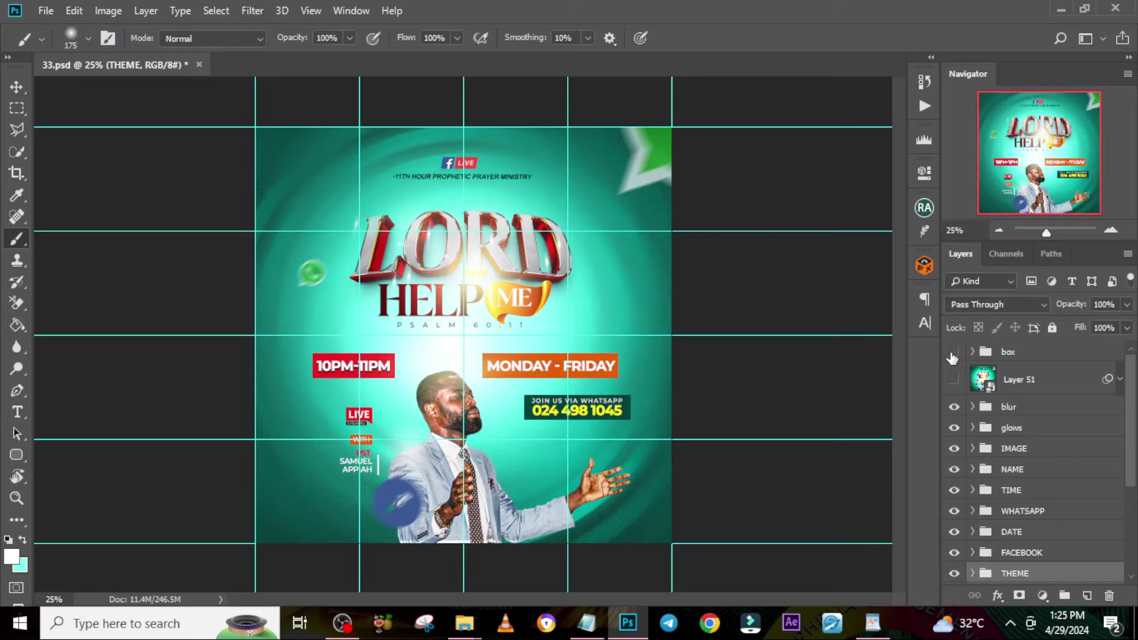
click(955, 407)
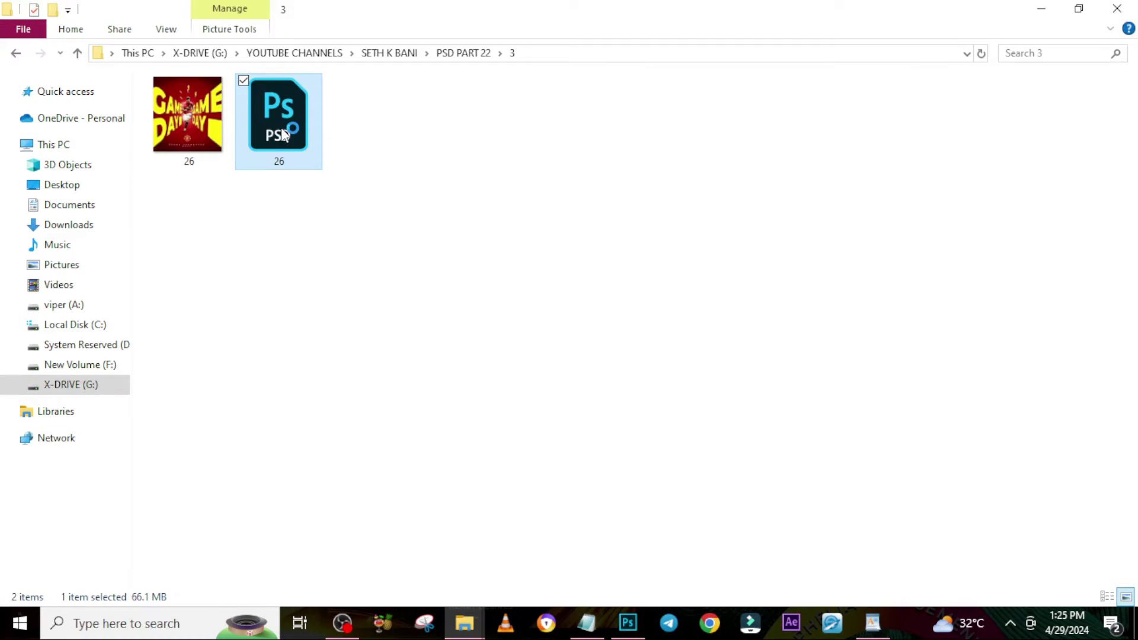
double_click(281, 127)
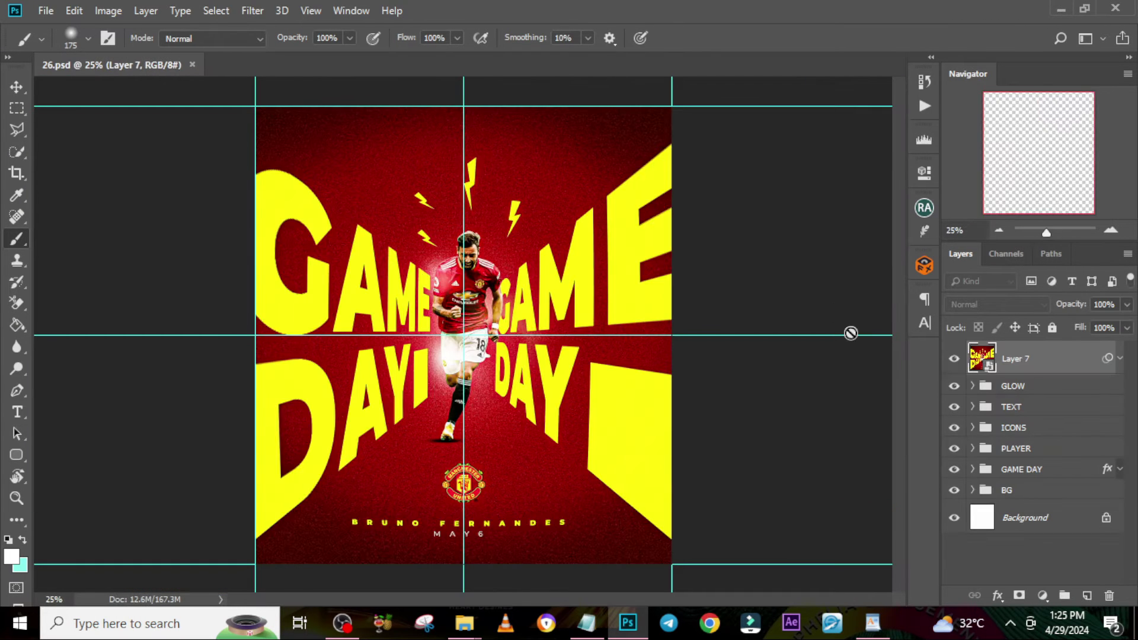
Hide and restore Layer 7 on the 26.psd Game Day flyer, then close the document
click(954, 360)
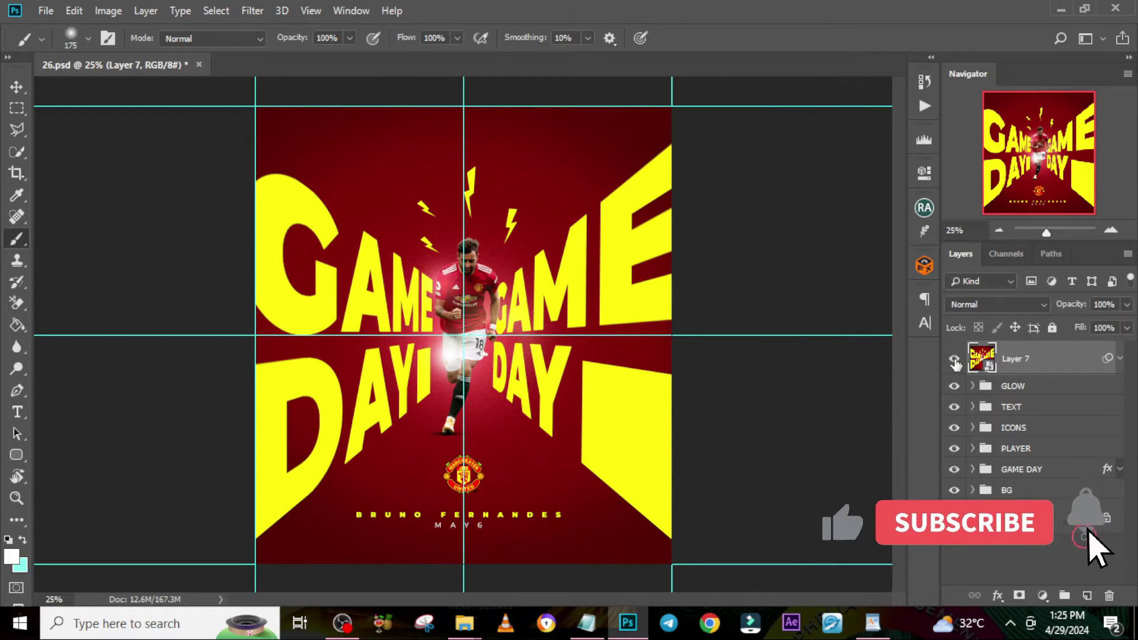
click(955, 360)
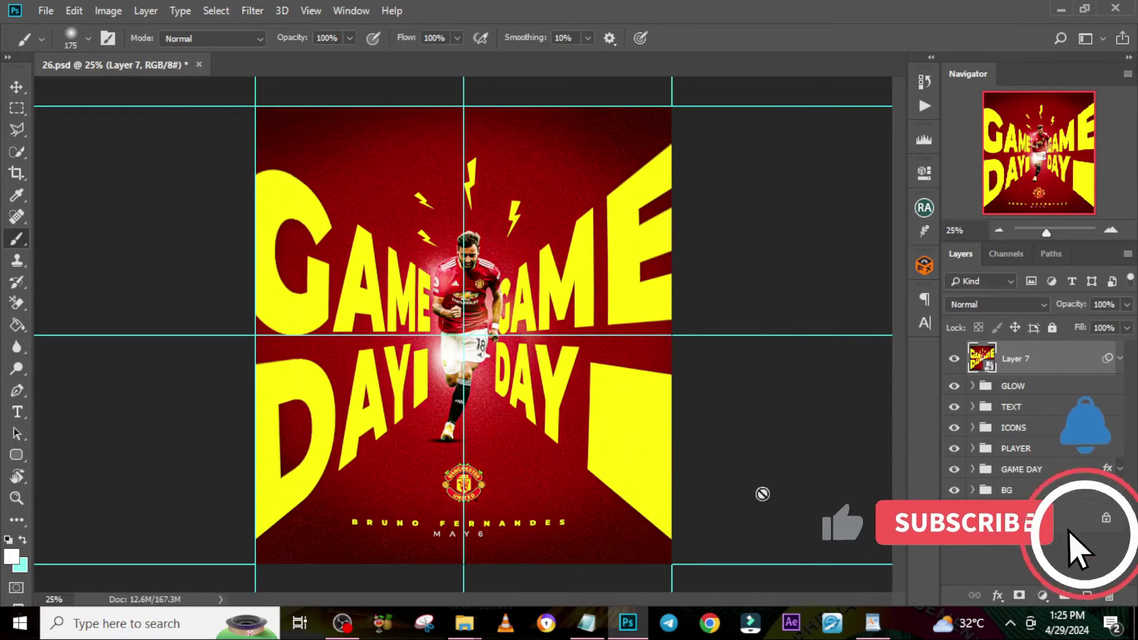
click(199, 65)
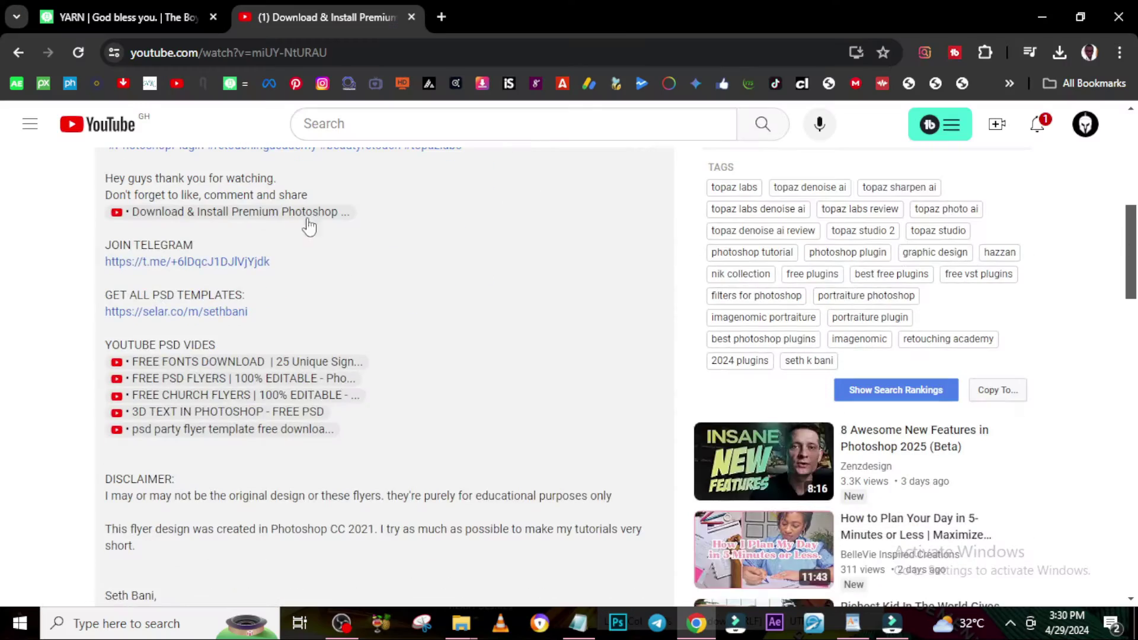
Follow the description's store link to the Selar site and open FUNERAL PSD PACK VOL 5
click(310, 224)
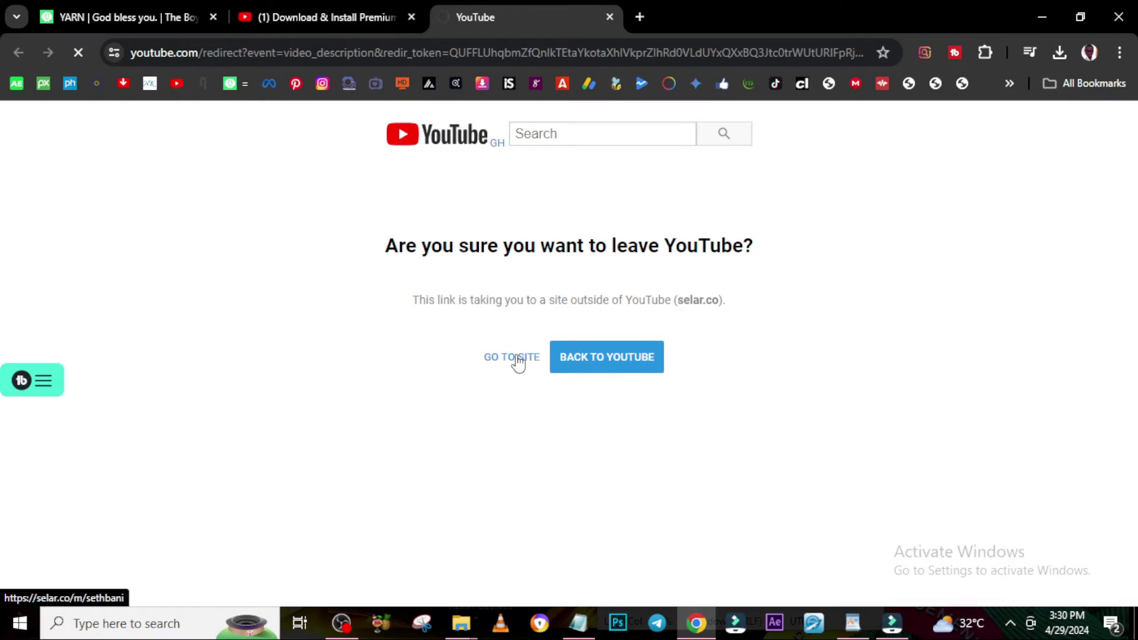
click(513, 358)
scroll(437, 399, down, 3)
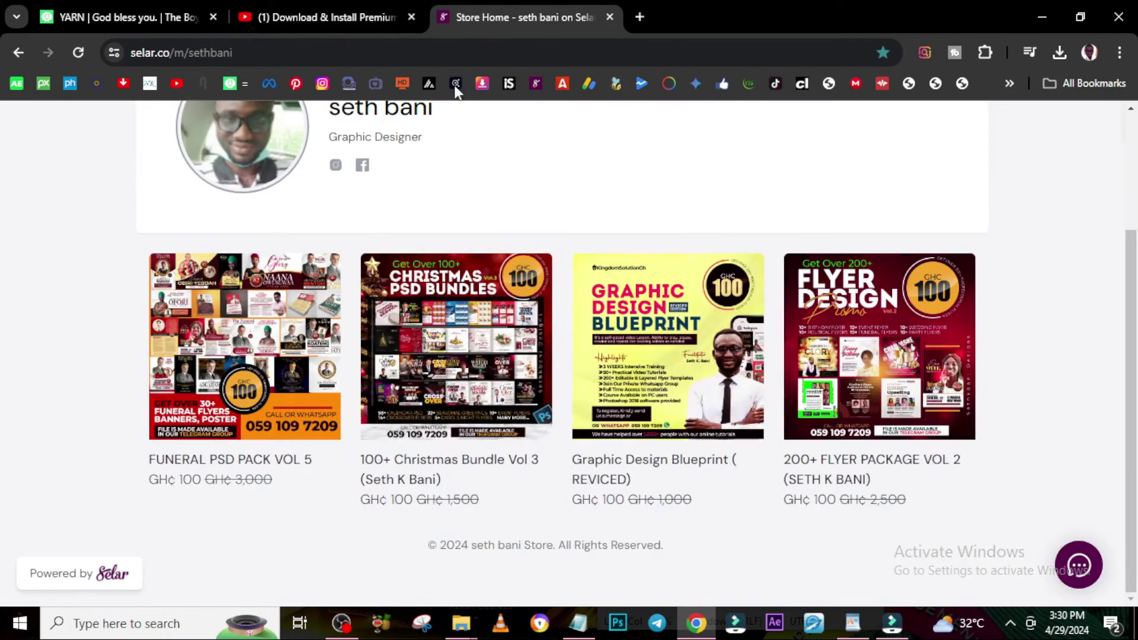
click(330, 311)
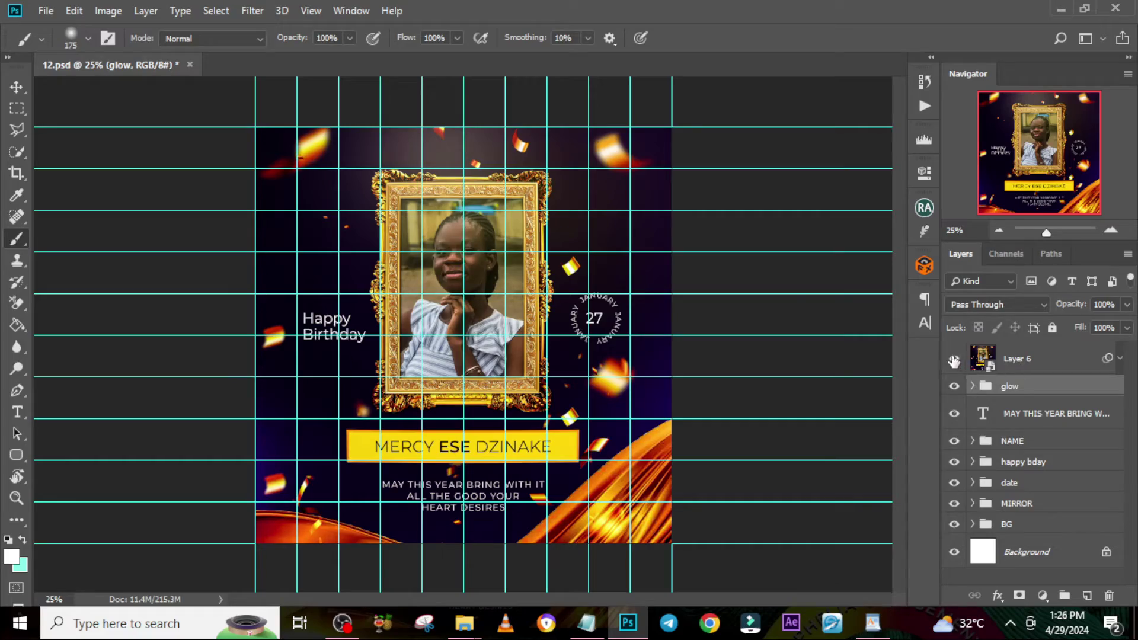
Hide and select Layer 6 on the 12.psd birthday flyer, then toggle the BG group off and on
click(954, 361)
click(1034, 363)
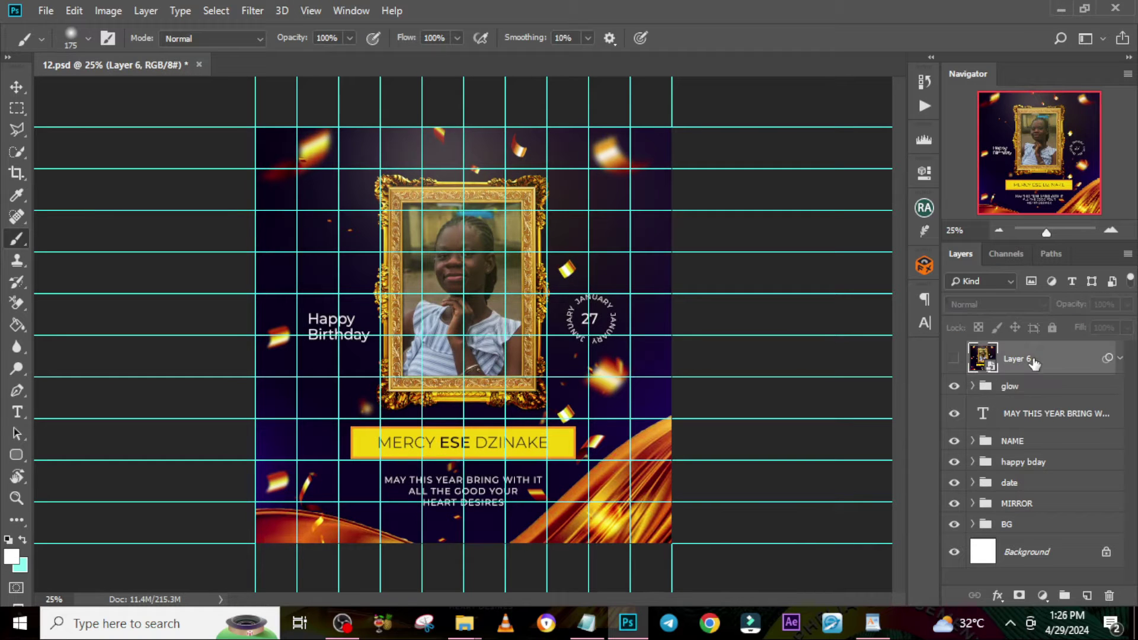
click(954, 525)
click(954, 525)
Toggle the MIRROR, NAME and glow groups' visibility, then expand the MIRROR group
click(955, 504)
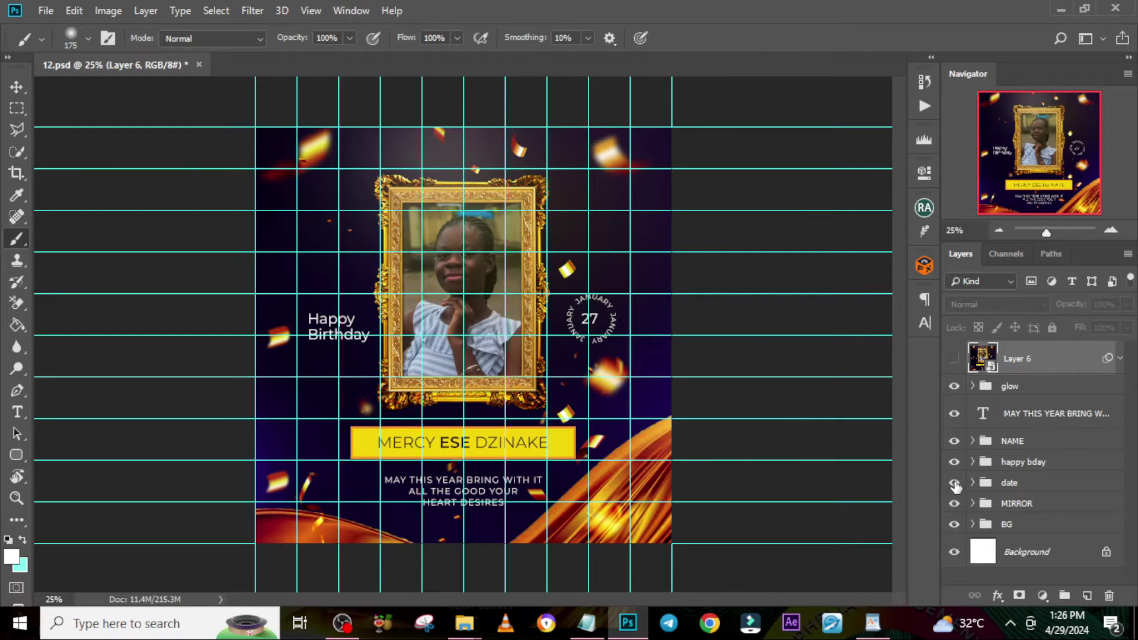
click(955, 441)
click(955, 442)
click(956, 415)
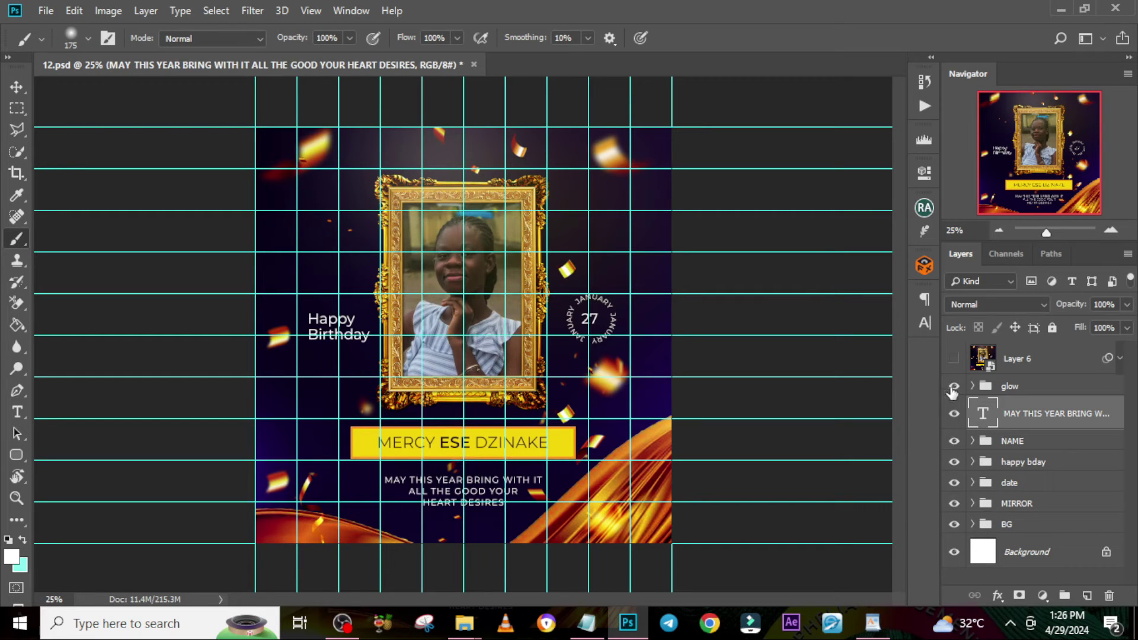
click(954, 387)
click(954, 389)
click(973, 504)
scroll(1019, 543, down, 2)
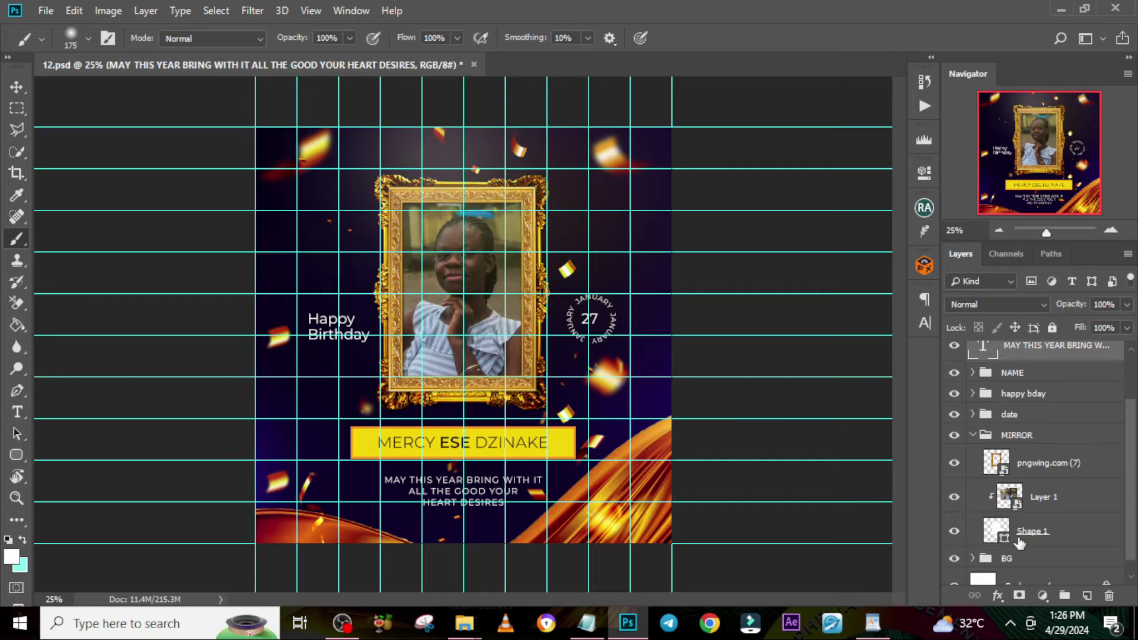
click(1031, 500)
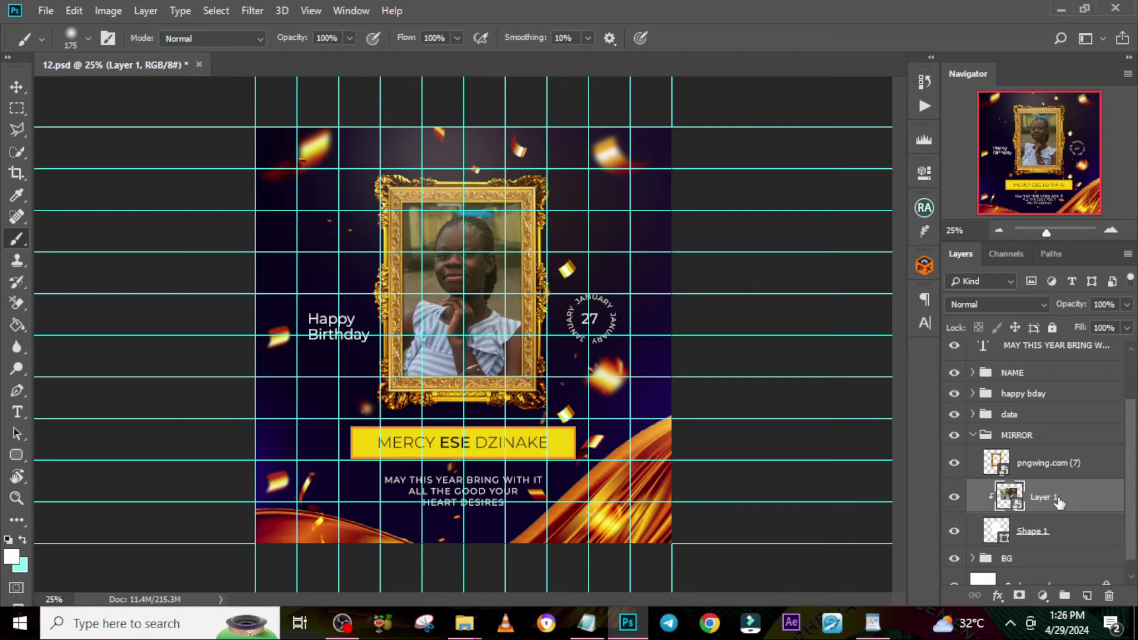
key(ctrl+alt+g)
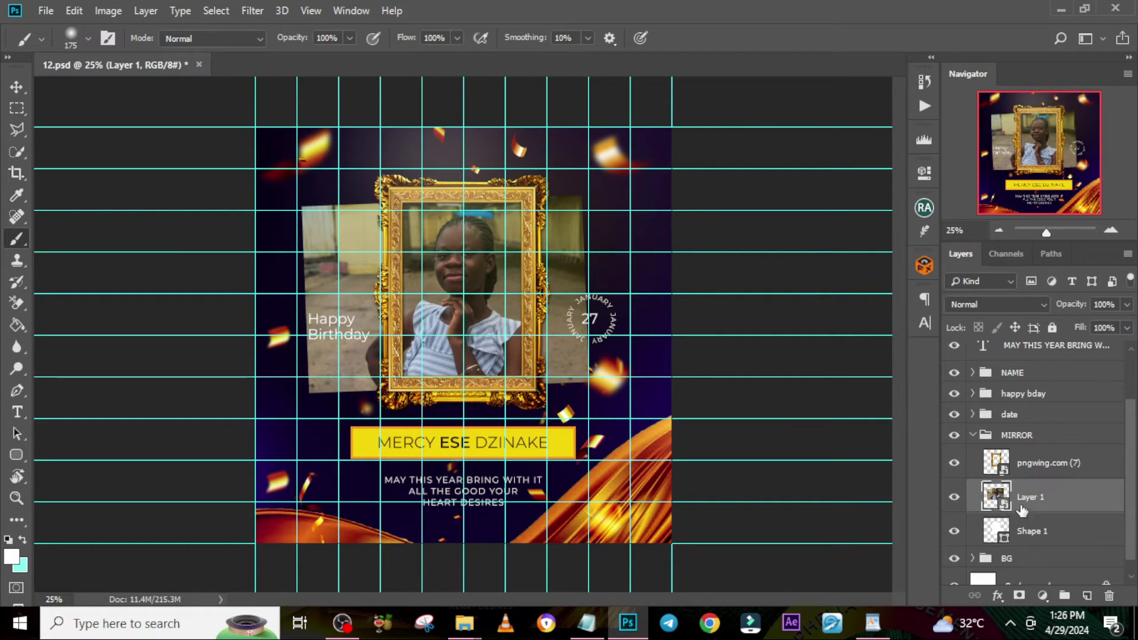
right_click(1033, 503)
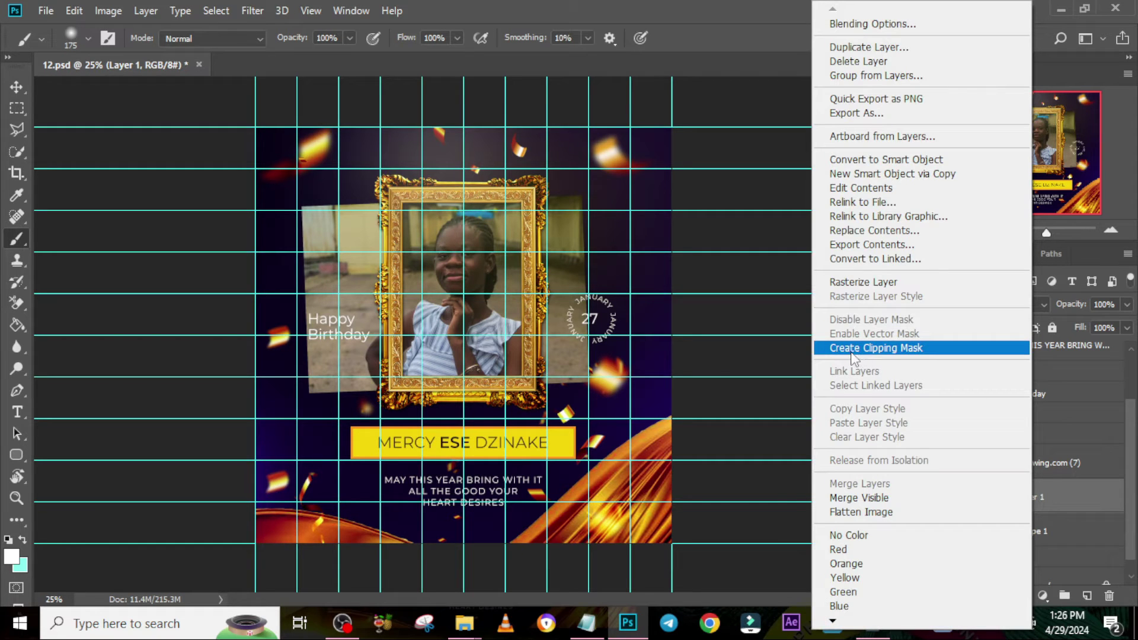
click(886, 351)
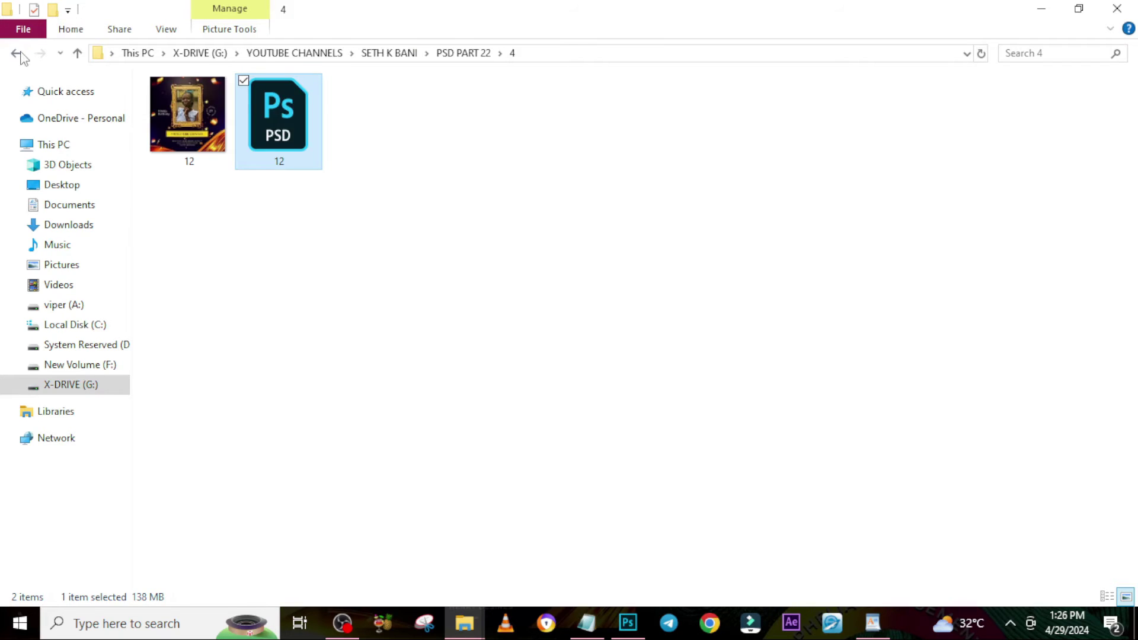
Open 27.psd from folder 5 in PSD PART 22 in Photoshop
click(17, 54)
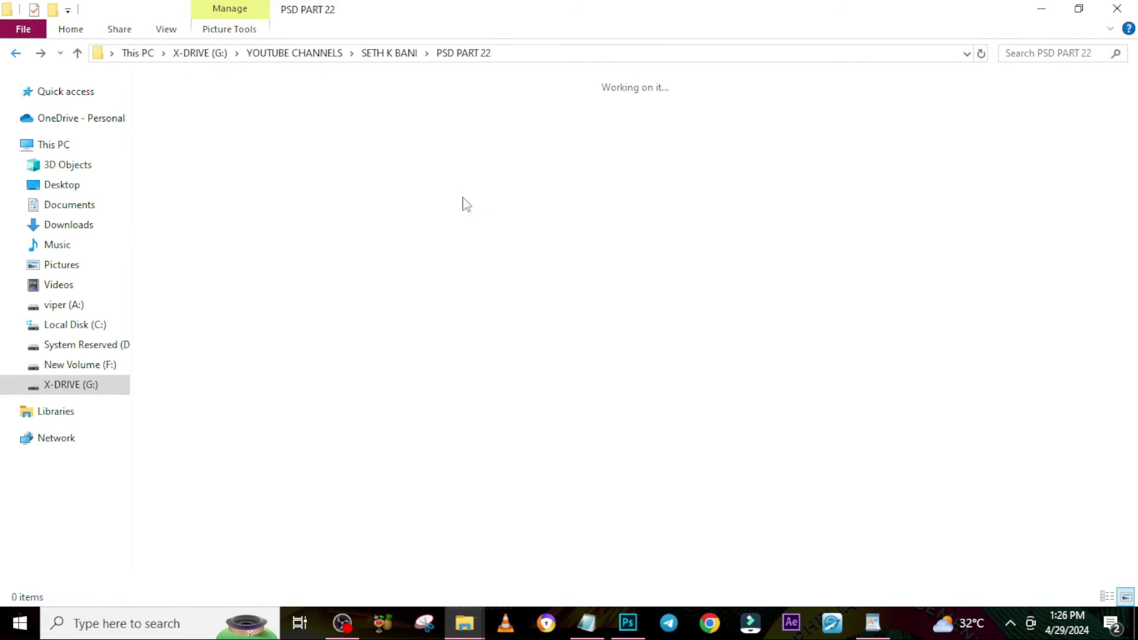
double_click(564, 133)
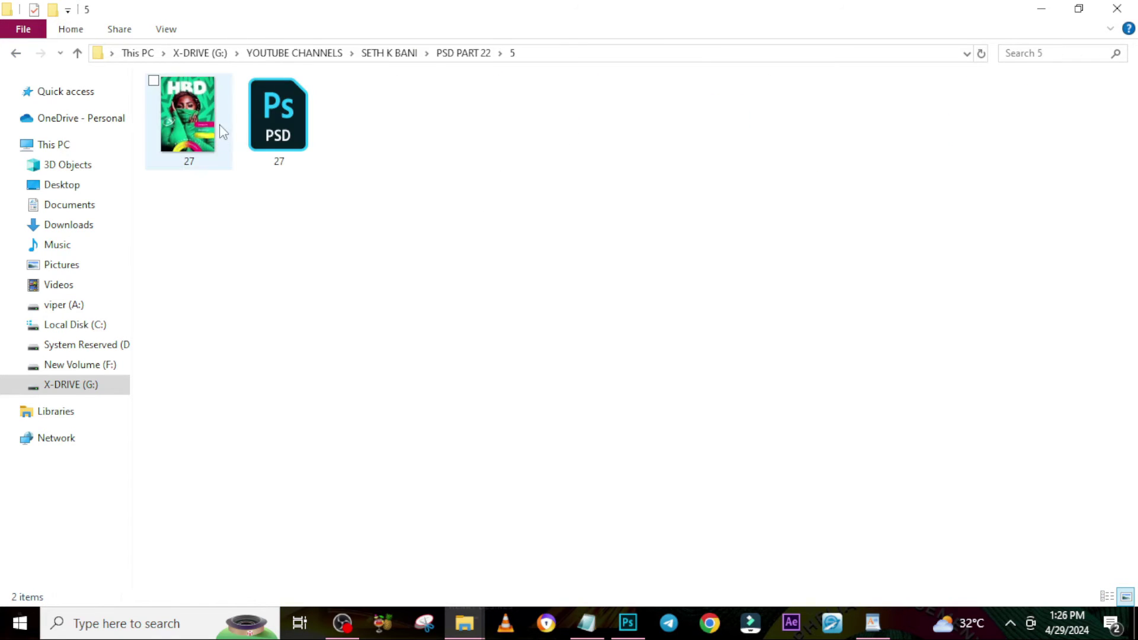
click(197, 131)
double_click(264, 127)
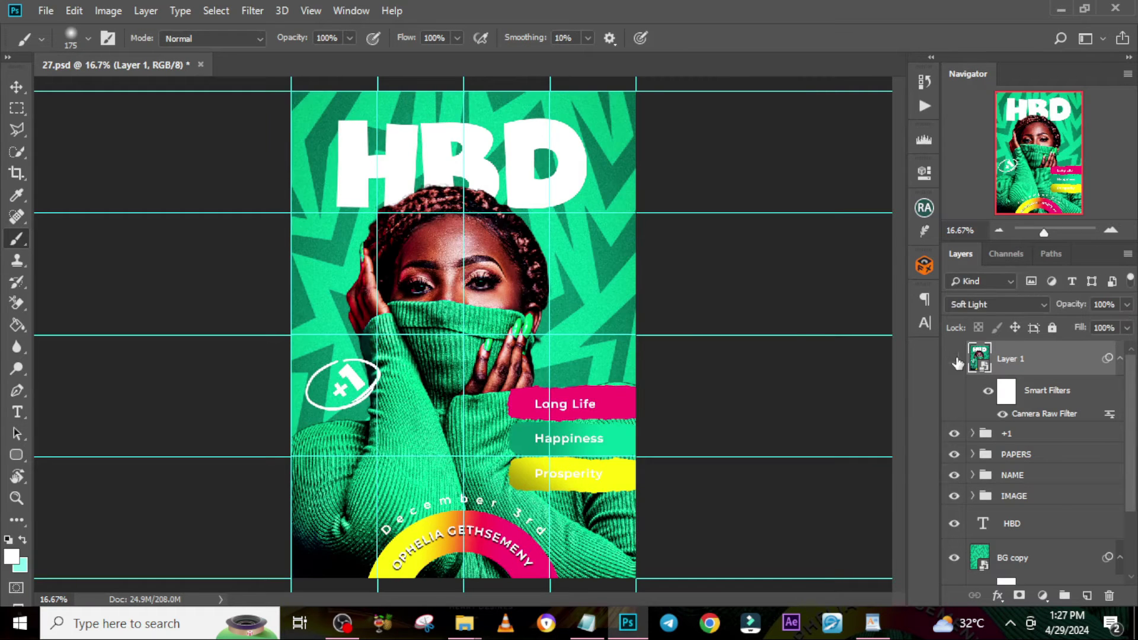
Collapse Layer 1's smart filters, then hide and reshow BG copy, HBD, IMAGE, NAME and PAPERS
click(1120, 359)
scroll(1126, 385, down, 2)
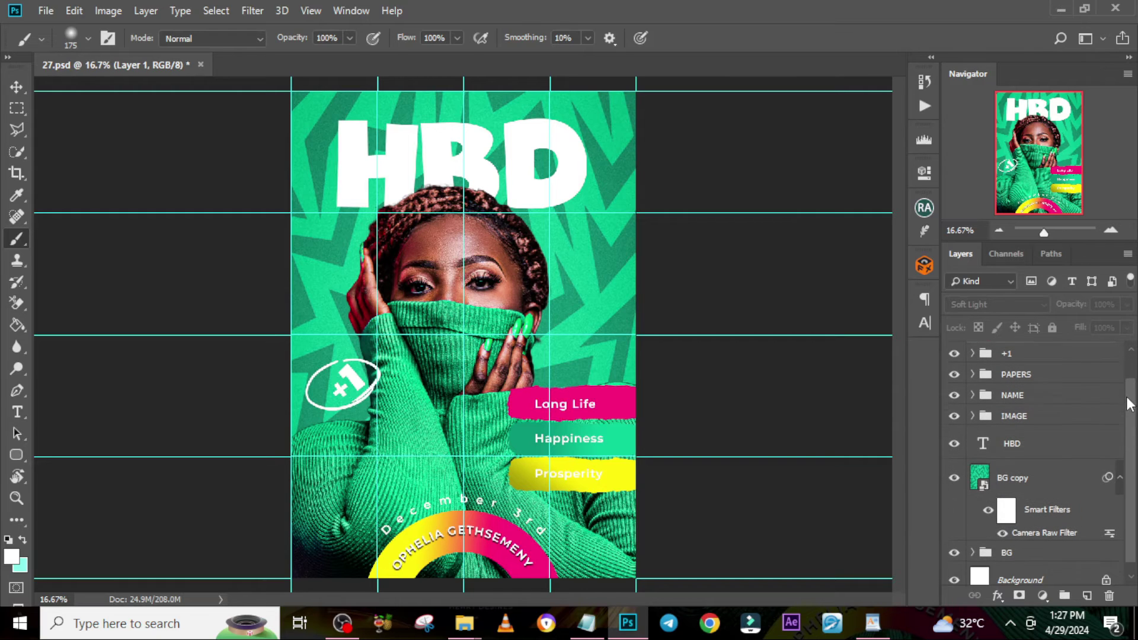
click(954, 478)
click(954, 478)
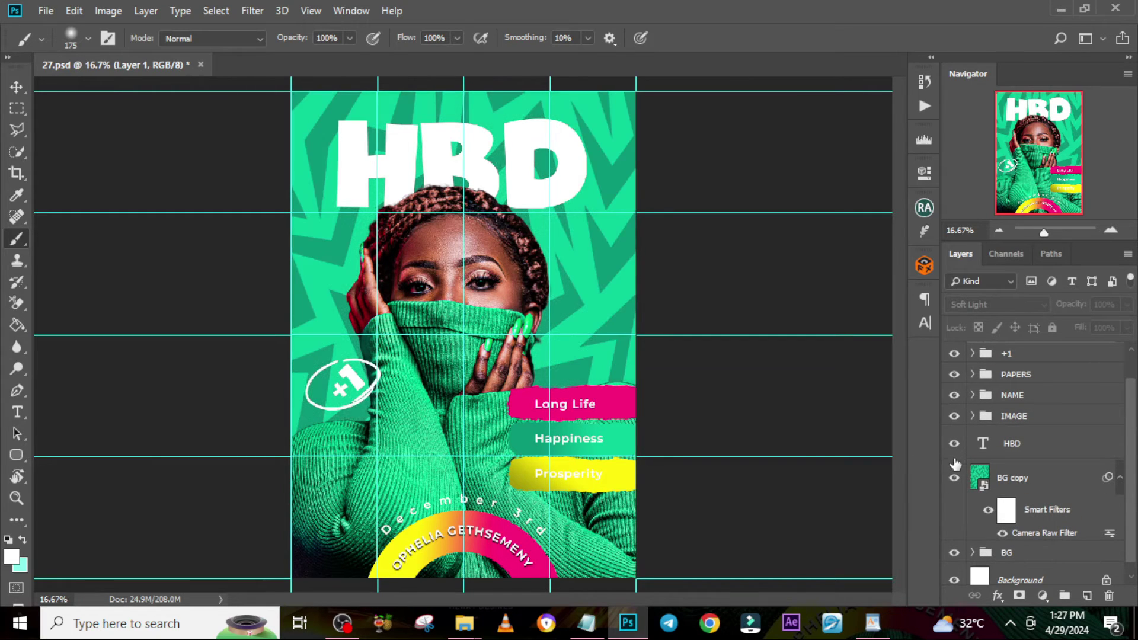
click(955, 444)
click(955, 444)
click(954, 415)
click(954, 415)
click(954, 395)
click(955, 396)
click(955, 374)
click(954, 374)
Expand the IMAGE group and view the pexels model photo smart object's contents, then close it
click(972, 416)
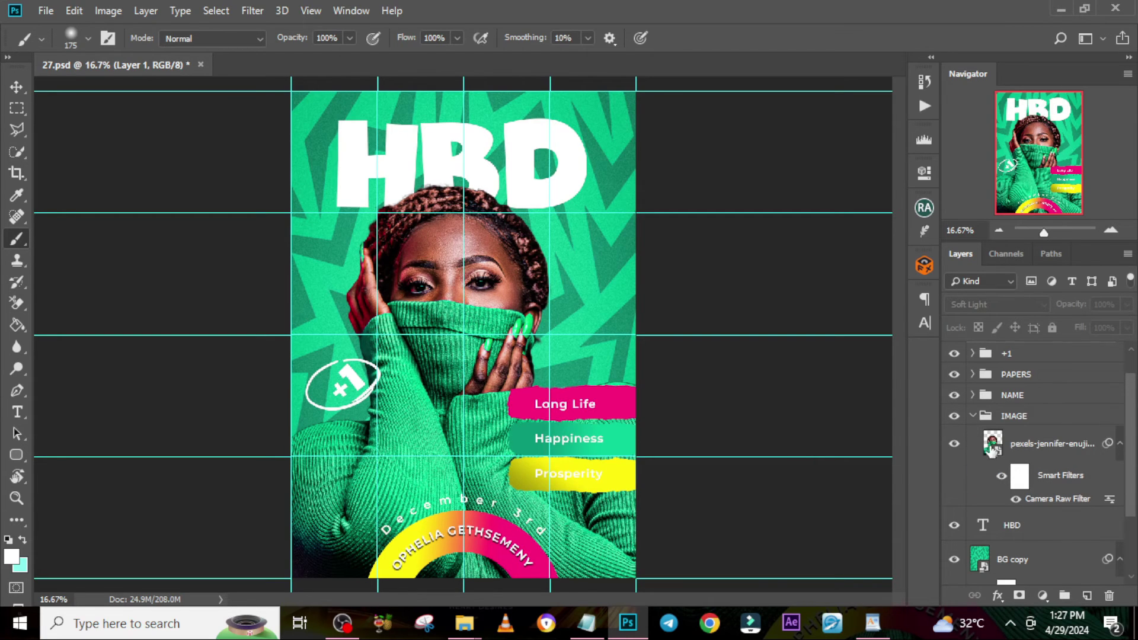
click(992, 444)
double_click(993, 443)
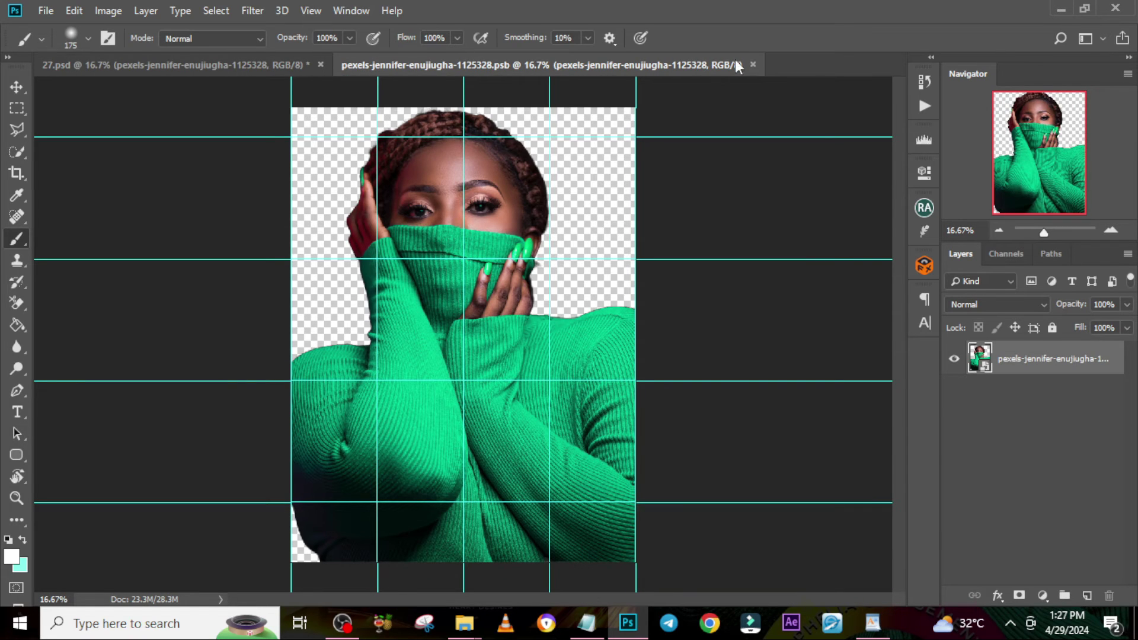
click(754, 65)
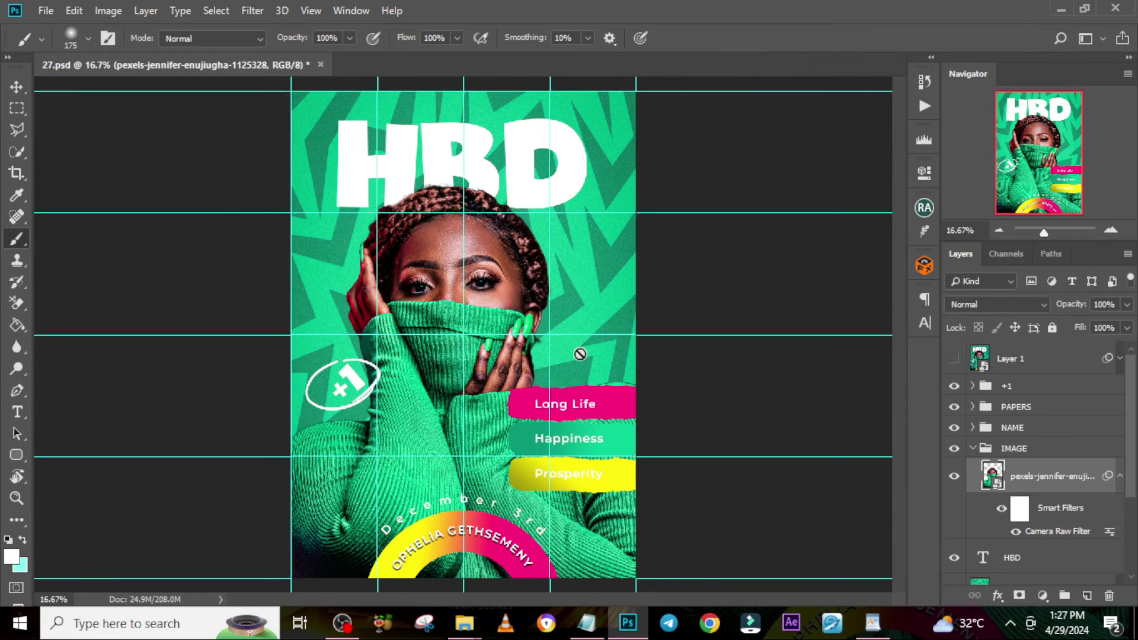